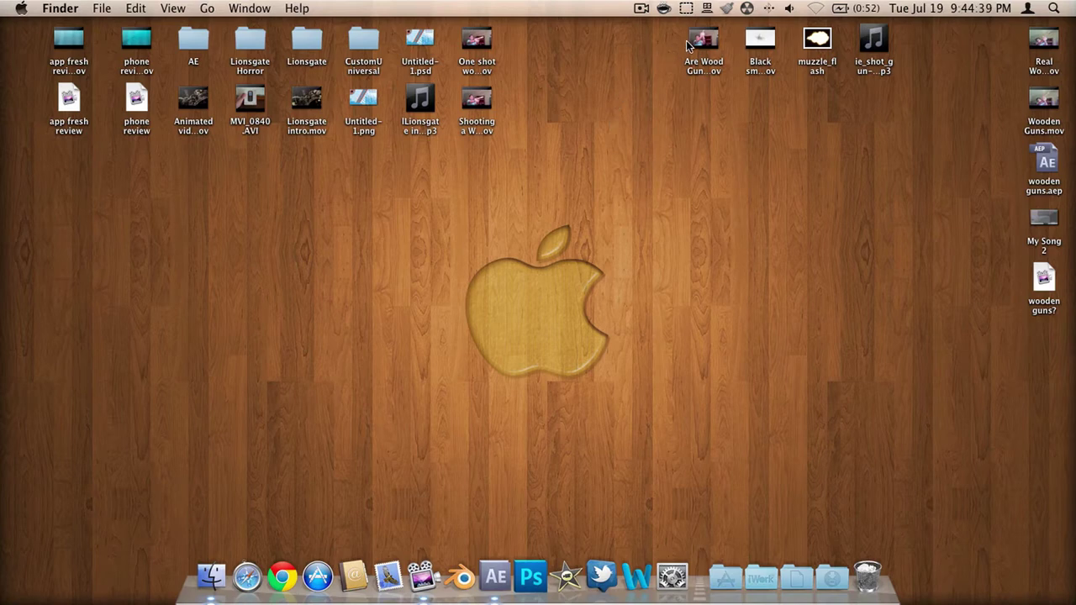
- Preview the wooden gun webcam clip on the desktop with Quick Look
{"action": "left_click_drag", "start_coordinate": [903, 94], "coordinate": [903, 91]}
{"action": "left_click", "coordinate": [701, 45]}
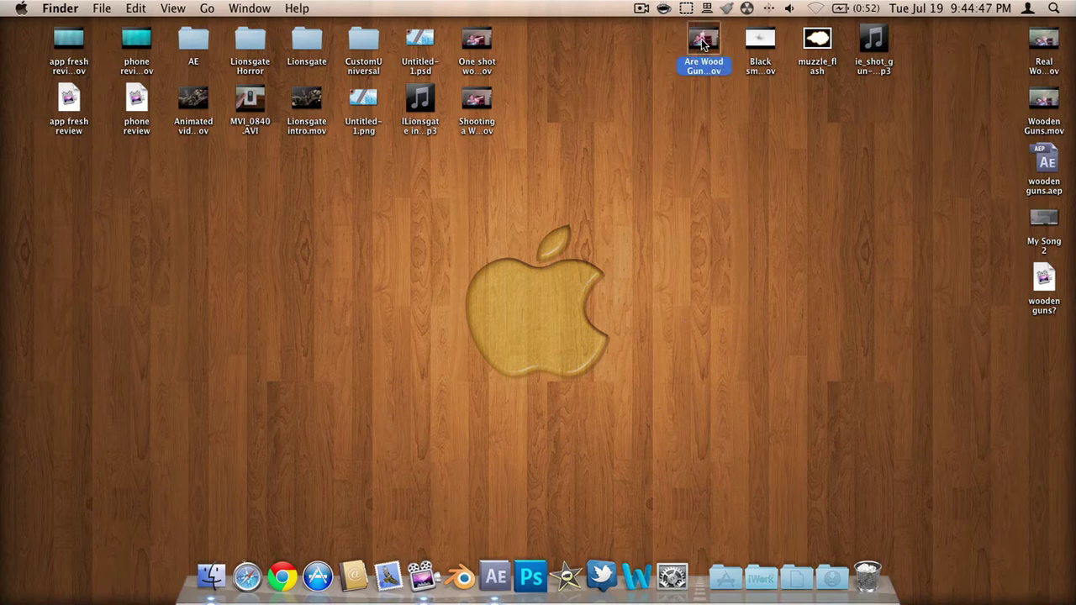
{"action": "key", "text": "space"}
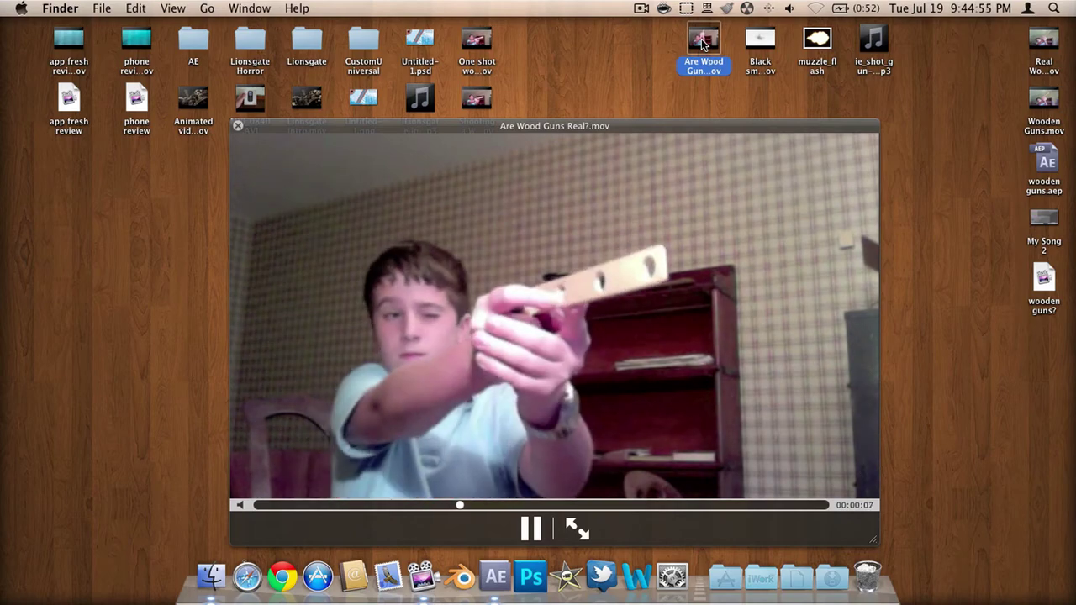
{"action": "key", "text": "space"}
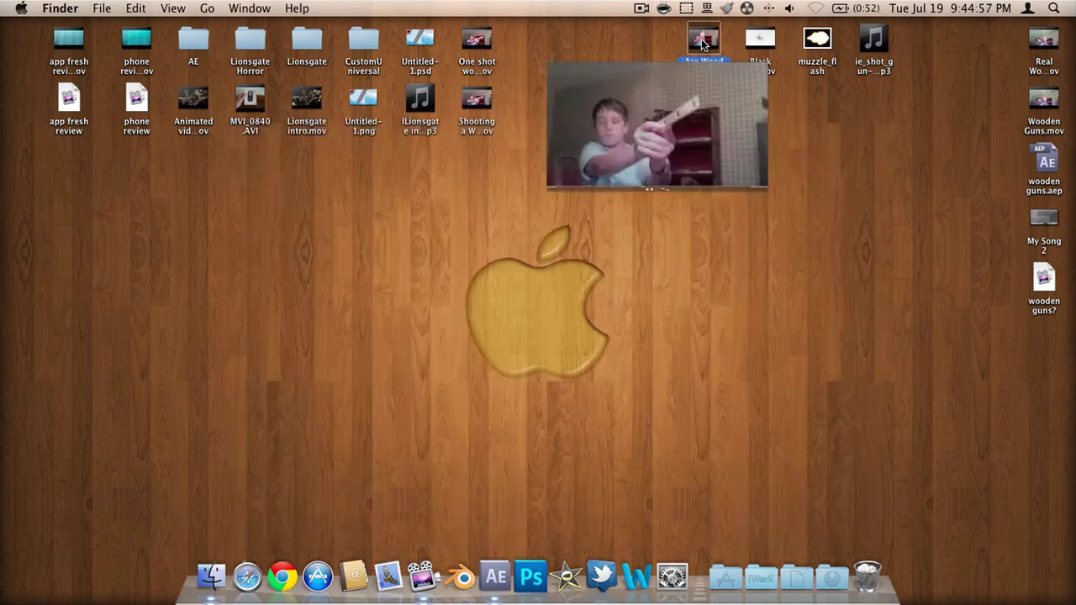
{"action": "left_click", "coordinate": [692, 235]}
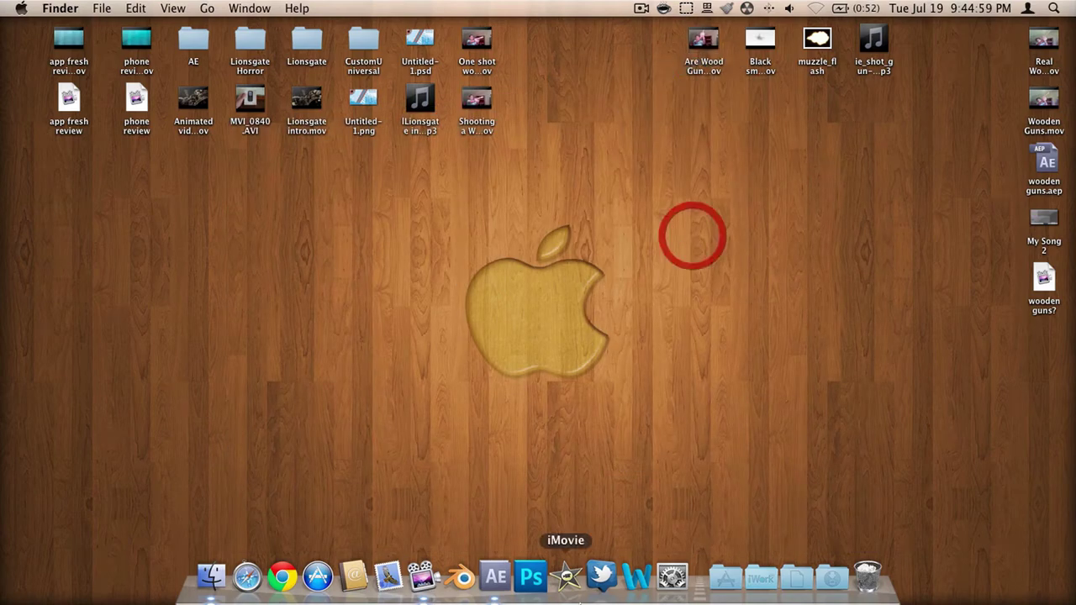
- Launch After Effects and import the wooden gun .mov clip into the Project panel
{"action": "left_click", "coordinate": [499, 591]}
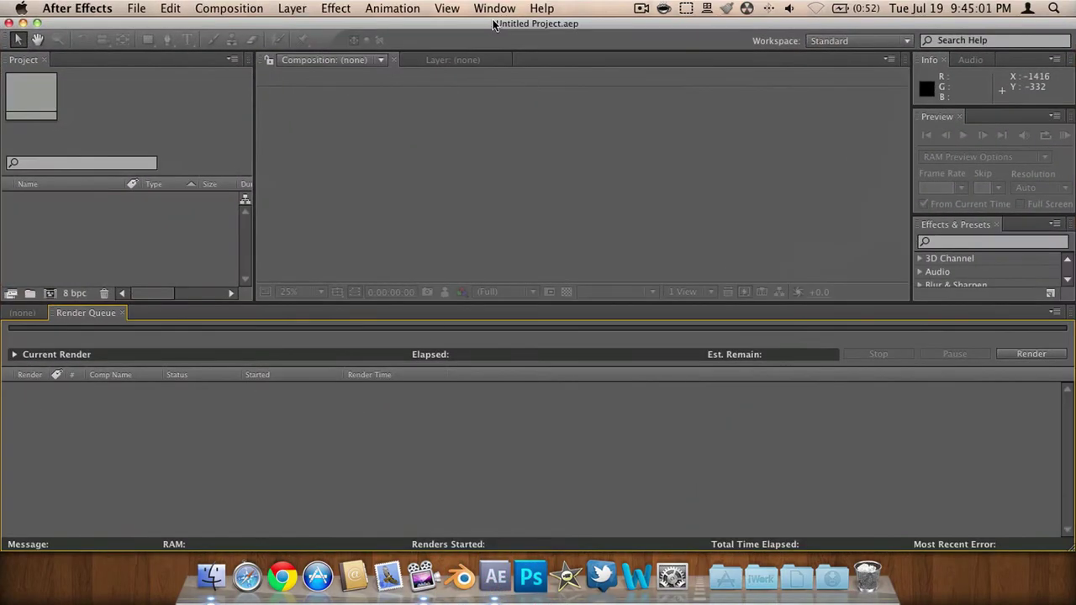
{"action": "left_click_drag", "start_coordinate": [462, 19], "coordinate": [566, 78]}
{"action": "left_click_drag", "start_coordinate": [704, 38], "coordinate": [259, 150]}
{"action": "left_click_drag", "start_coordinate": [303, 82], "coordinate": [245, 16]}
{"action": "double_click", "coordinate": [246, 20]}
- Build the 'Are Wood Guns Real?' composition from the clip and zoom the timeline to frames
{"action": "left_click_drag", "start_coordinate": [28, 99], "coordinate": [92, 318]}
{"action": "left_click_drag", "start_coordinate": [50, 125], "coordinate": [496, 423]}
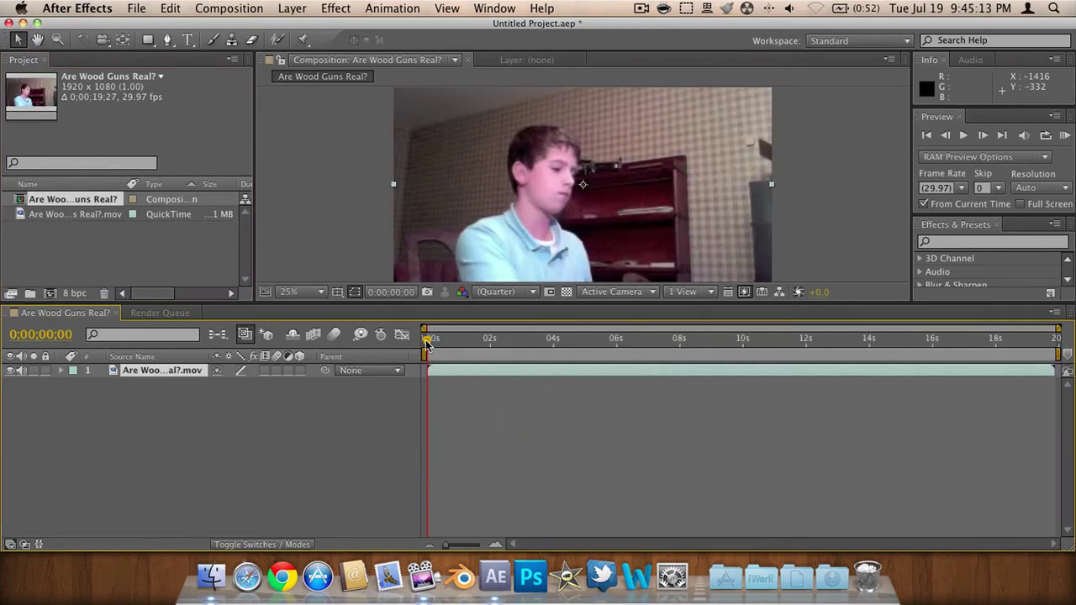
{"action": "left_click_drag", "start_coordinate": [444, 547], "coordinate": [475, 544]}
{"action": "left_click", "coordinate": [538, 466]}
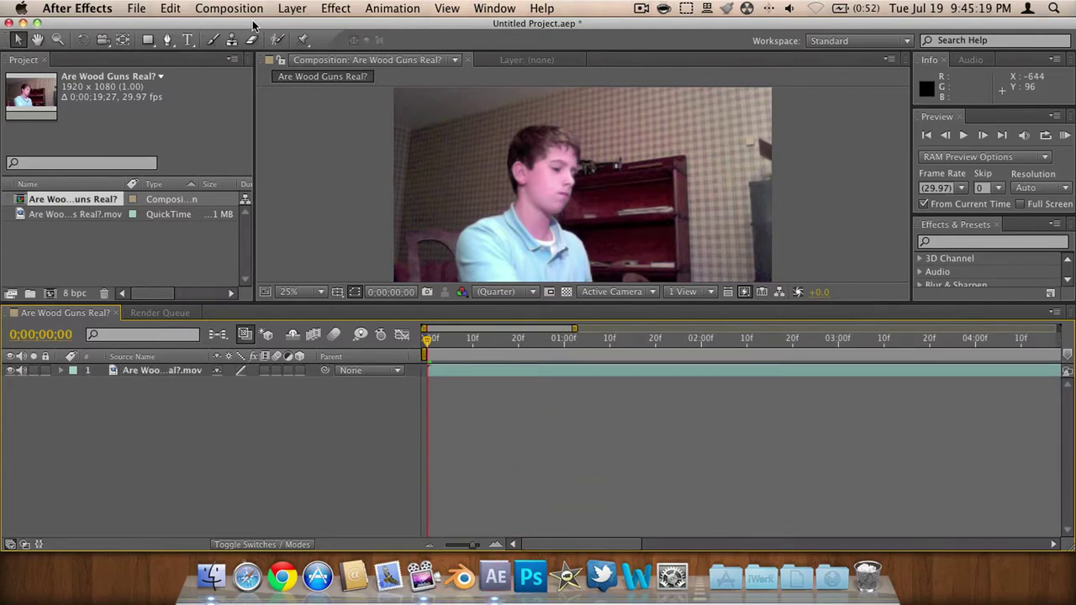
- Import muzzle_flash.jpg from the desktop into the project
{"action": "left_click_drag", "start_coordinate": [252, 23], "coordinate": [353, 103]}
{"action": "left_click_drag", "start_coordinate": [812, 43], "coordinate": [158, 191]}
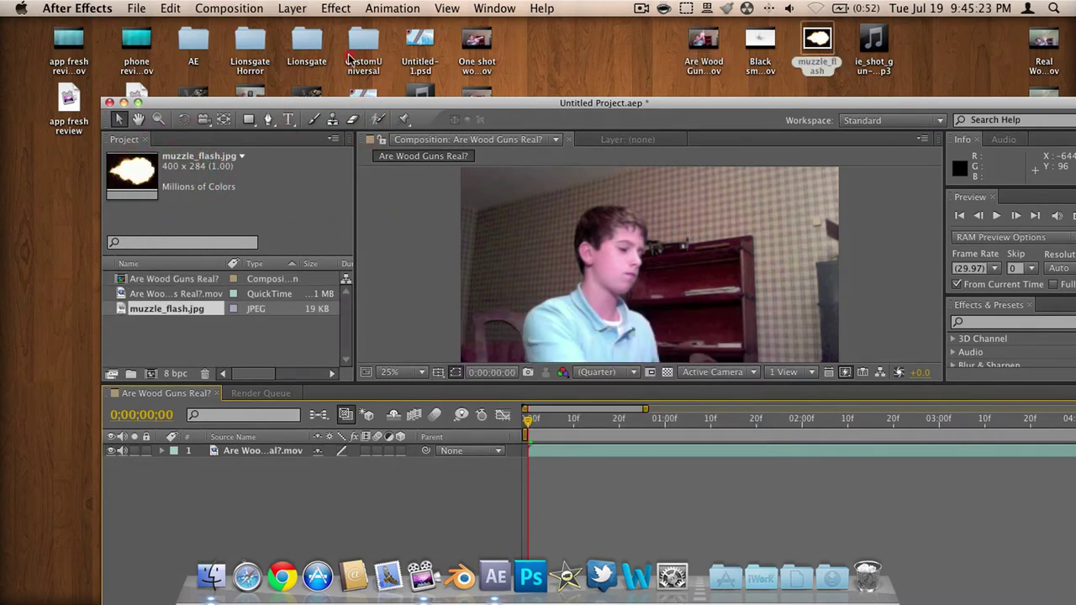
{"action": "left_click_drag", "start_coordinate": [377, 106], "coordinate": [335, 26]}
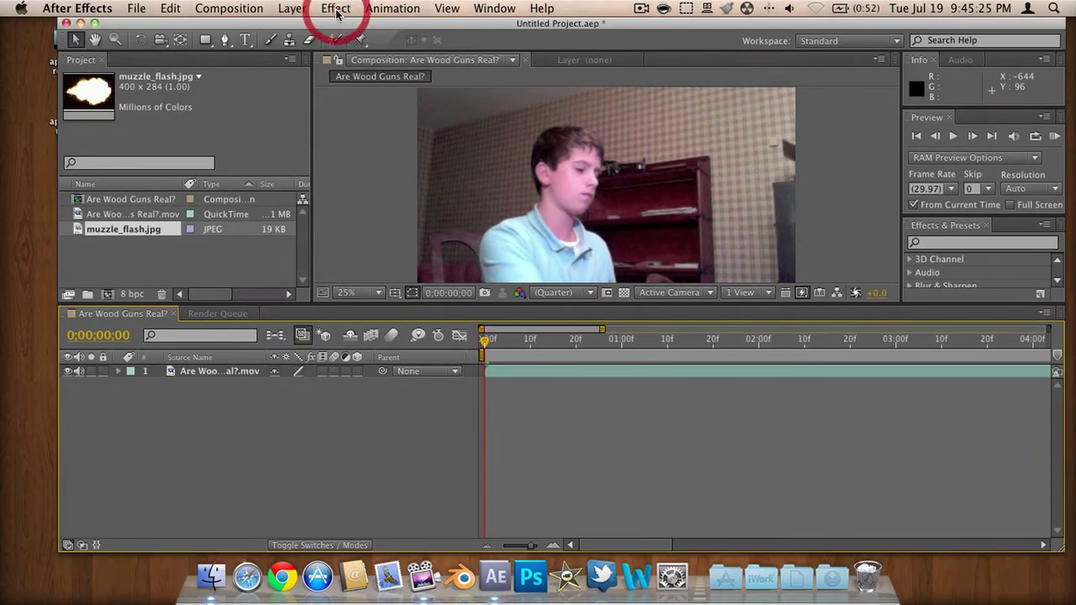
{"action": "double_click", "coordinate": [336, 26]}
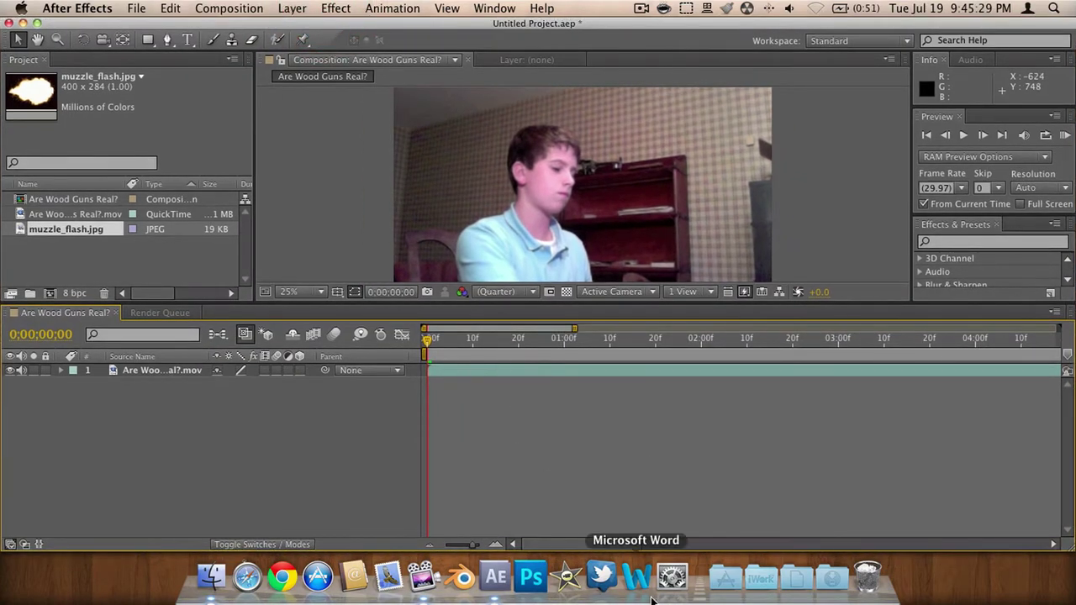
- Scrub the comp to frame 0;00;07;23, where the gun fires
{"action": "left_click_drag", "start_coordinate": [604, 544], "coordinate": [739, 545]}
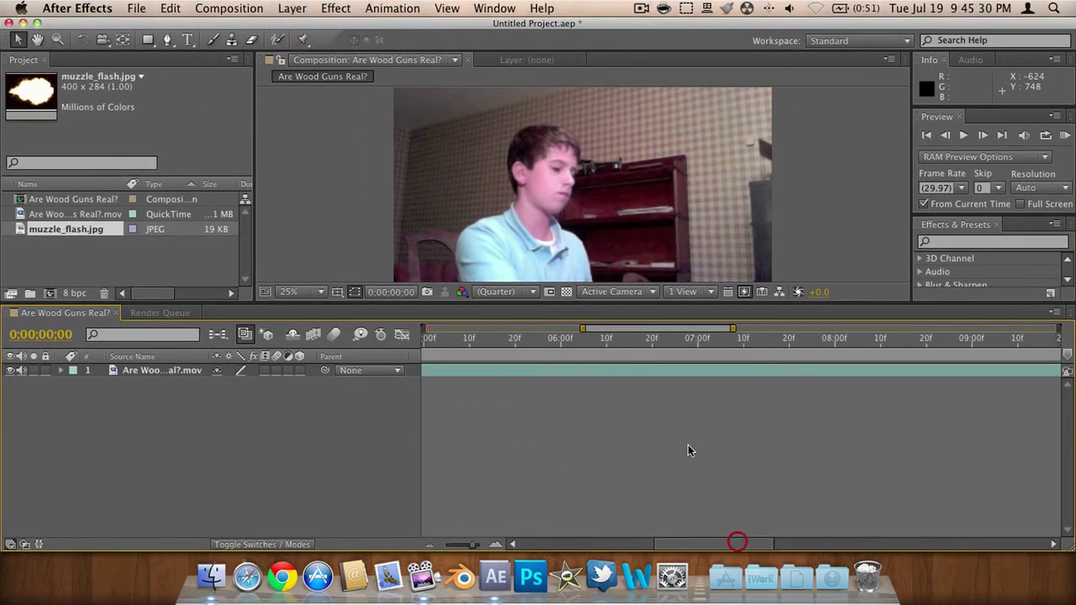
{"action": "left_click", "coordinate": [682, 341]}
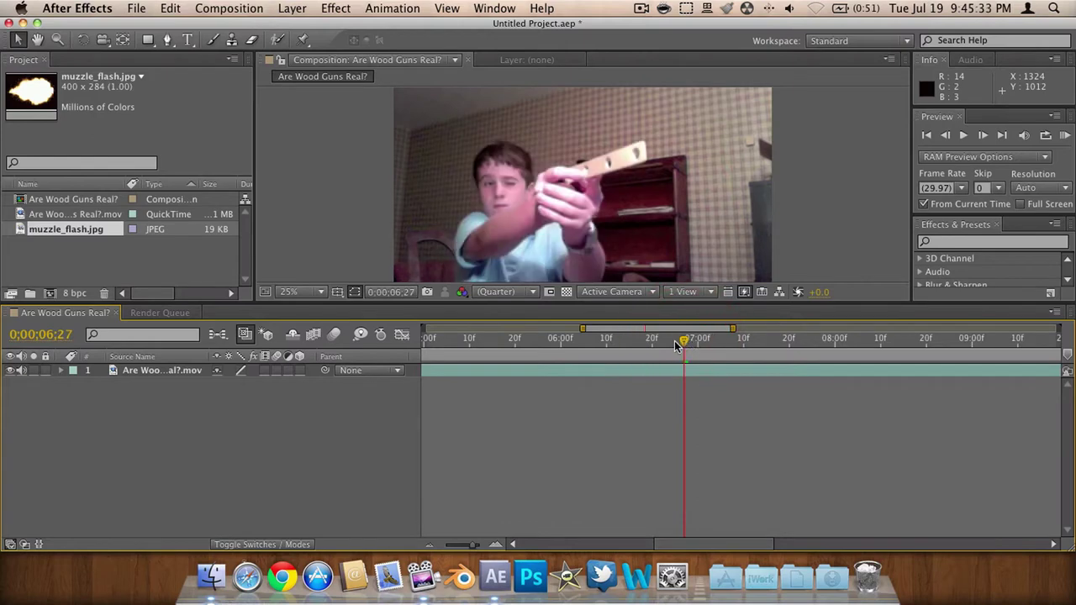
{"action": "left_click_drag", "start_coordinate": [686, 343], "coordinate": [803, 342]}
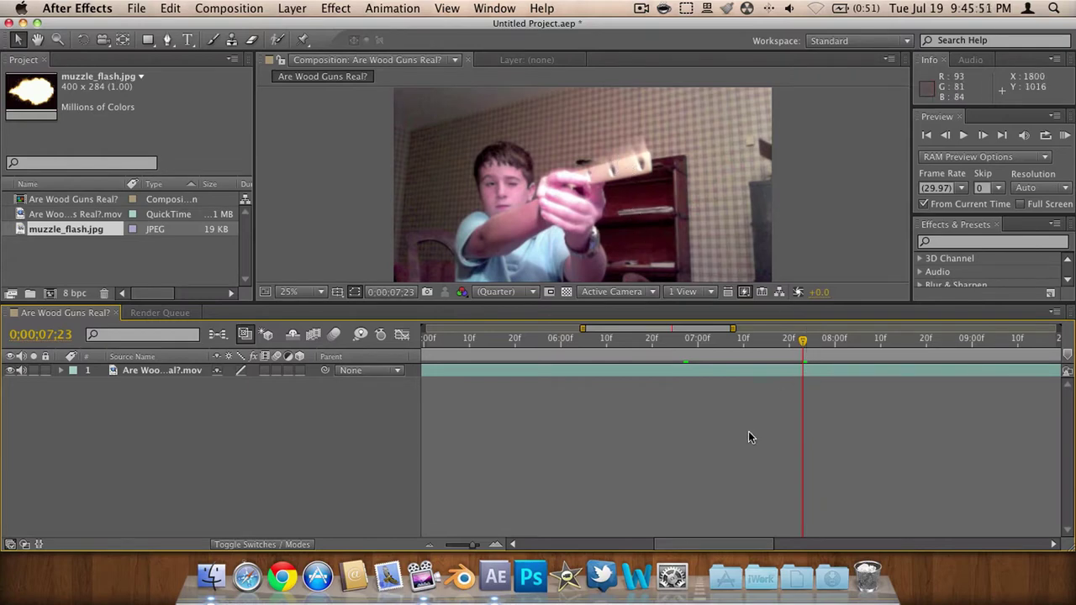
- Lay muzzle_flash.jpg over the clip near the gun tip and shift and shorten its bar
{"action": "left_click_drag", "start_coordinate": [35, 90], "coordinate": [178, 367]}
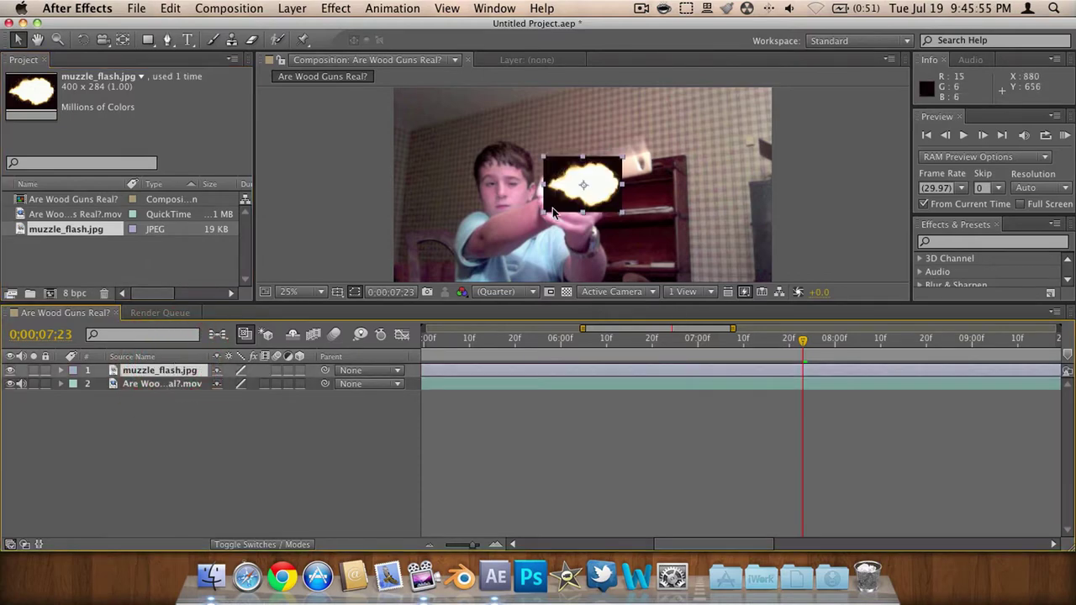
{"action": "left_click_drag", "start_coordinate": [618, 192], "coordinate": [695, 173]}
{"action": "left_click_drag", "start_coordinate": [472, 546], "coordinate": [447, 547]}
{"action": "left_click_drag", "start_coordinate": [452, 375], "coordinate": [470, 373]}
{"action": "double_click", "coordinate": [469, 372]}
{"action": "left_click_drag", "start_coordinate": [565, 375], "coordinate": [526, 377]}
{"action": "left_click_drag", "start_coordinate": [852, 370], "coordinate": [502, 374]}
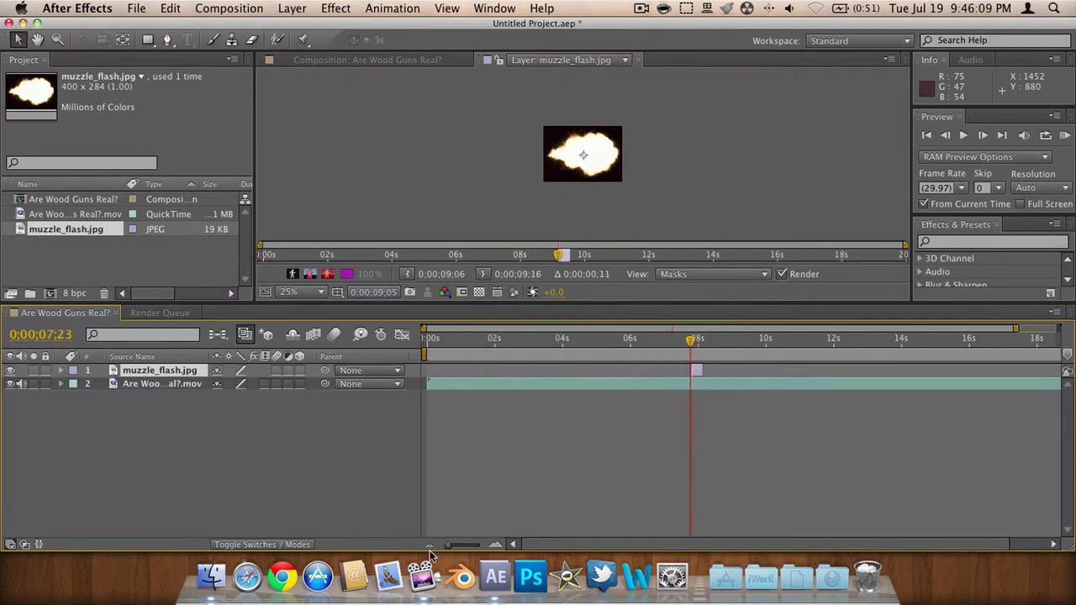
{"action": "left_click_drag", "start_coordinate": [449, 545], "coordinate": [474, 545]}
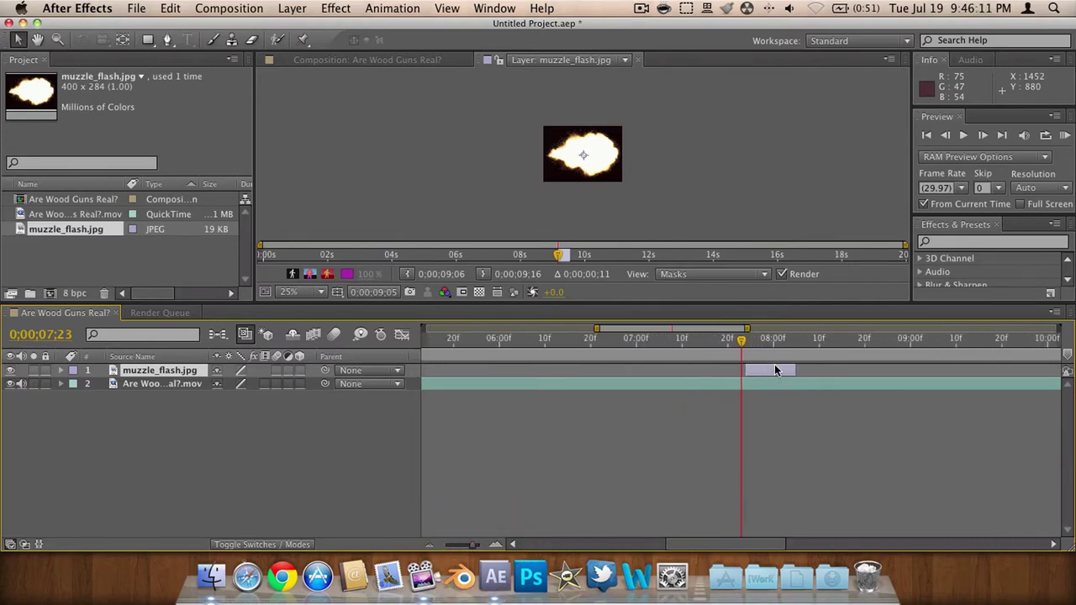
- Trim the muzzle flash layer to a single frame at 0;00;07;23 and check neighbouring frames
{"action": "left_click", "coordinate": [638, 60]}
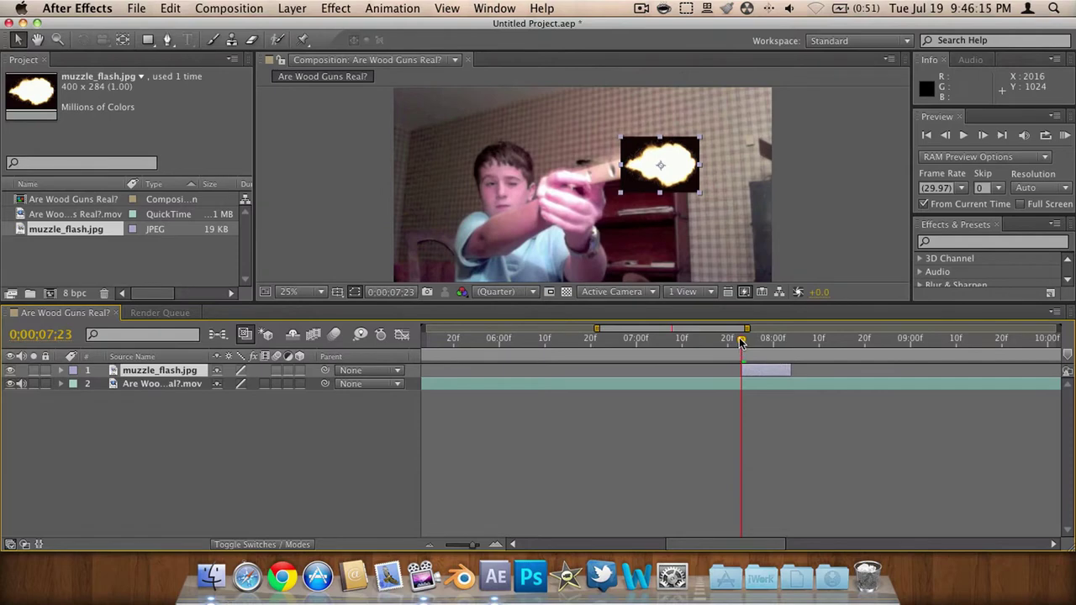
{"action": "mouse_move", "coordinate": [740, 342]}
{"action": "left_mouse_down"}
{"action": "mouse_move", "coordinate": [760, 343]}
{"action": "mouse_move", "coordinate": [736, 342]}
{"action": "mouse_move", "coordinate": [749, 343]}
{"action": "left_mouse_up"}
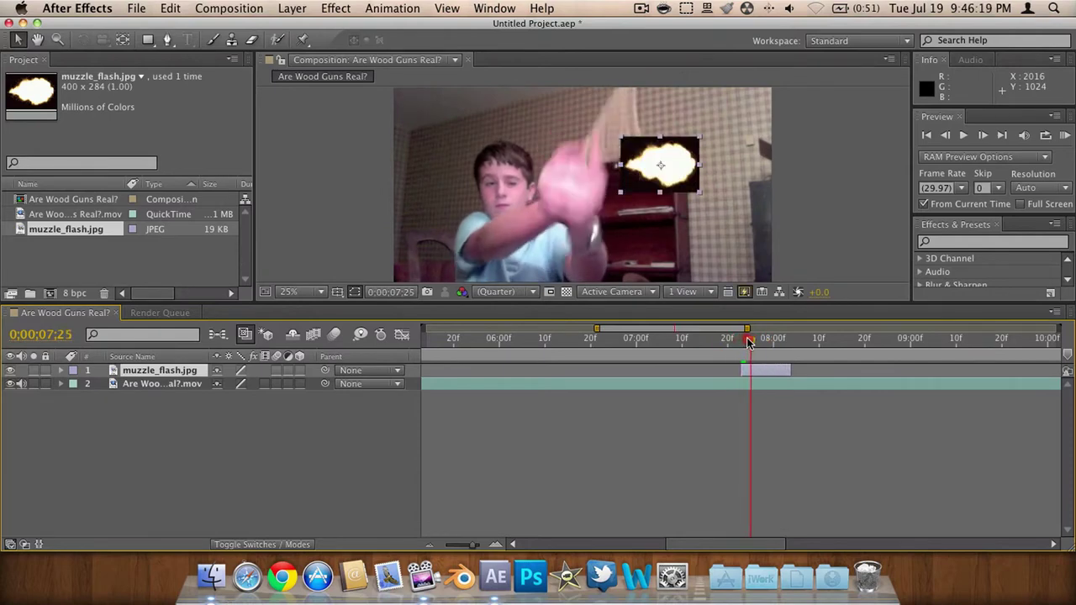
{"action": "left_click", "coordinate": [746, 341]}
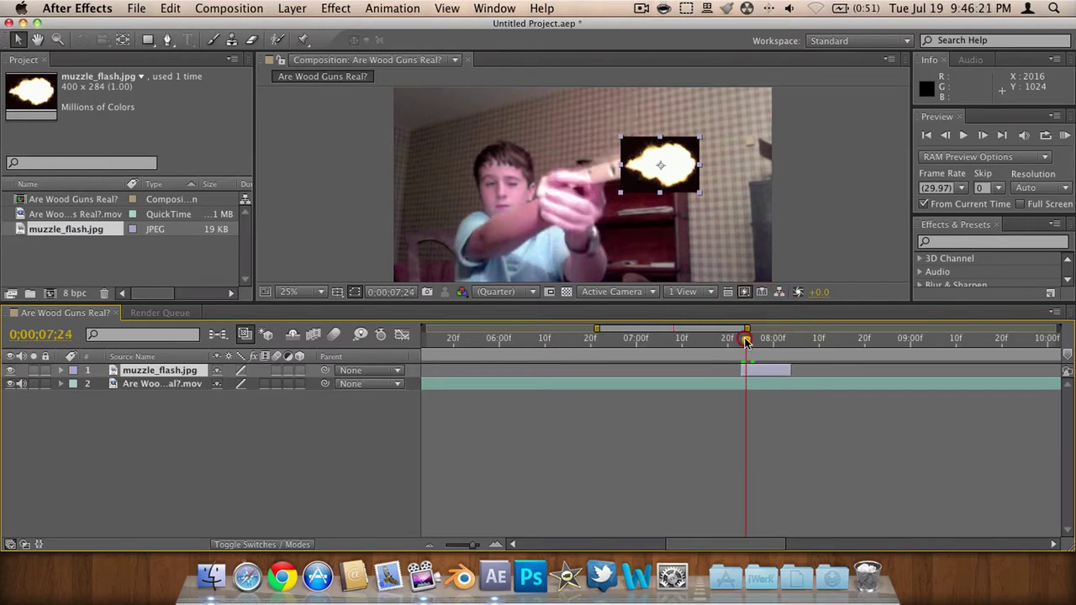
{"action": "left_click_drag", "start_coordinate": [747, 342], "coordinate": [740, 343]}
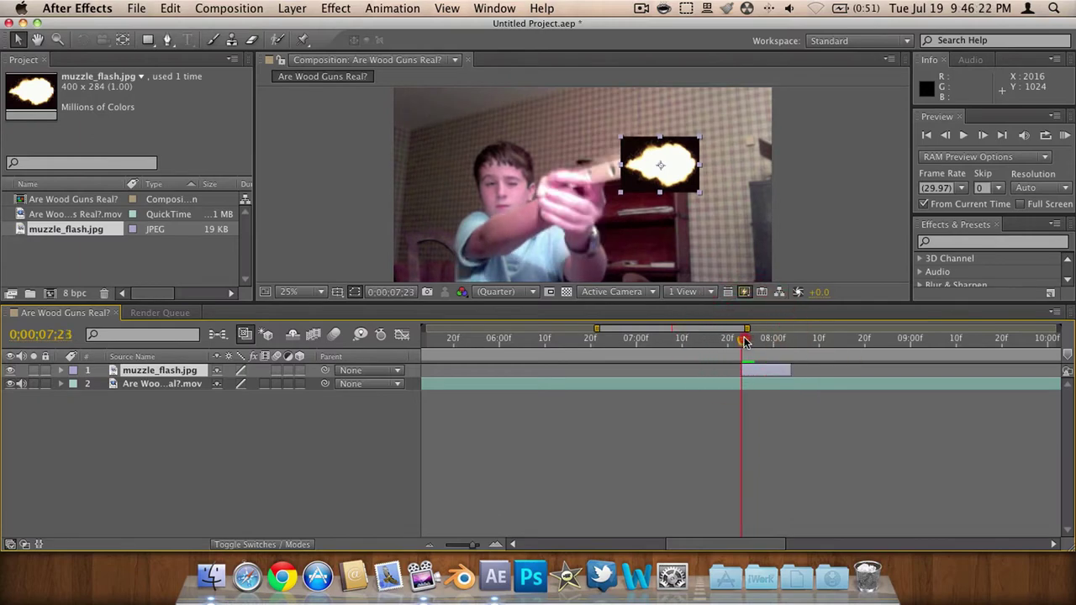
{"action": "left_click", "coordinate": [790, 370]}
{"action": "left_click", "coordinate": [770, 371]}
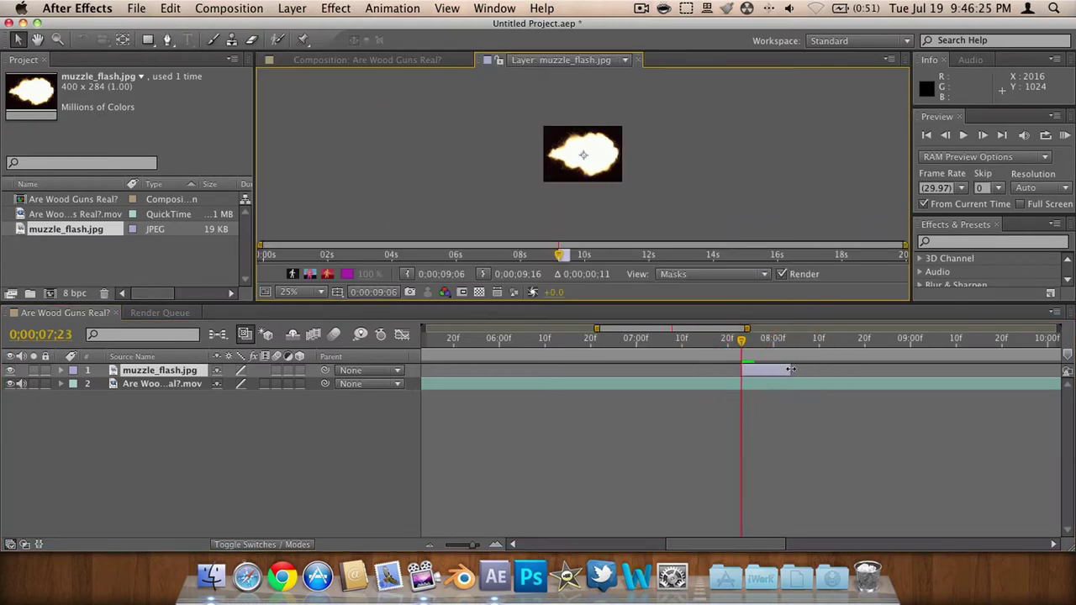
{"action": "left_click", "coordinate": [770, 370]}
{"action": "left_click", "coordinate": [743, 371]}
{"action": "left_click", "coordinate": [636, 67]}
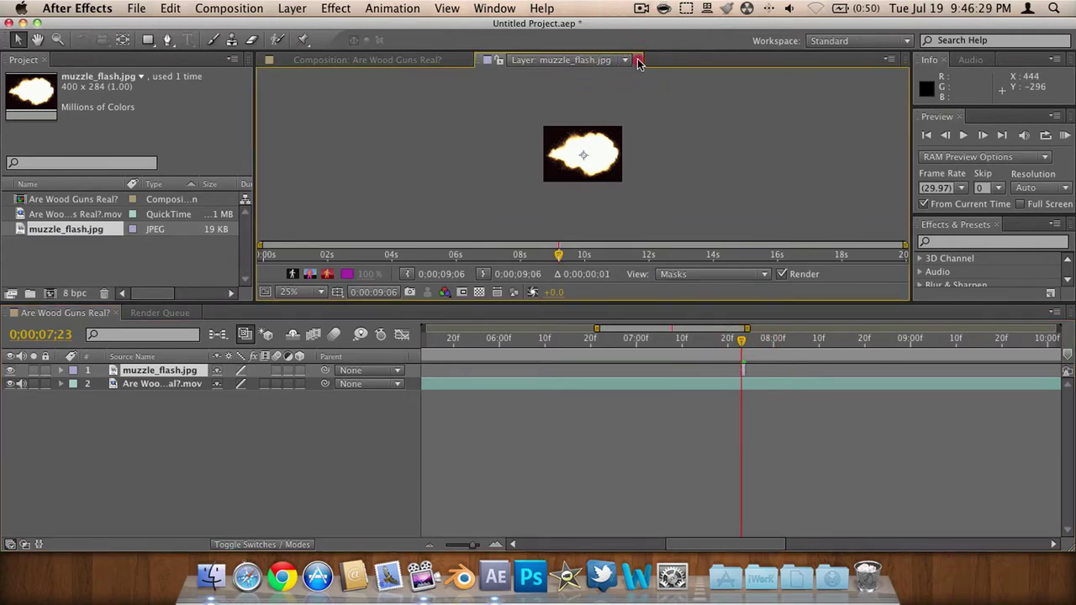
{"action": "left_click", "coordinate": [637, 64]}
{"action": "mouse_move", "coordinate": [741, 345]}
{"action": "left_mouse_down"}
{"action": "mouse_move", "coordinate": [719, 345]}
{"action": "mouse_move", "coordinate": [753, 343]}
{"action": "mouse_move", "coordinate": [740, 345]}
{"action": "left_mouse_up"}
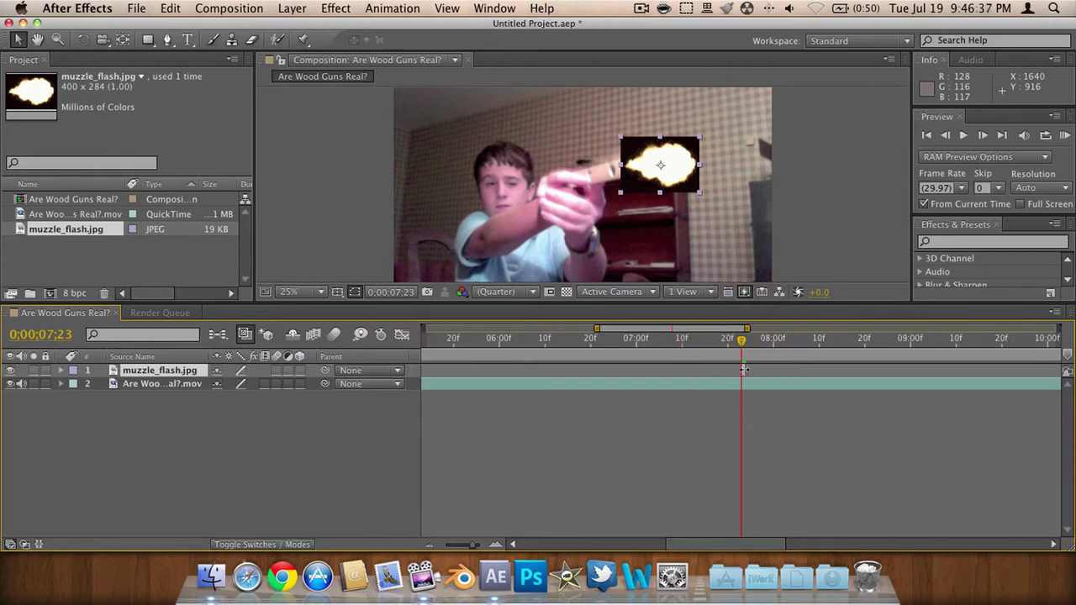
- Move the muzzle flash up and right onto the gun tip
{"action": "left_click", "coordinate": [744, 370]}
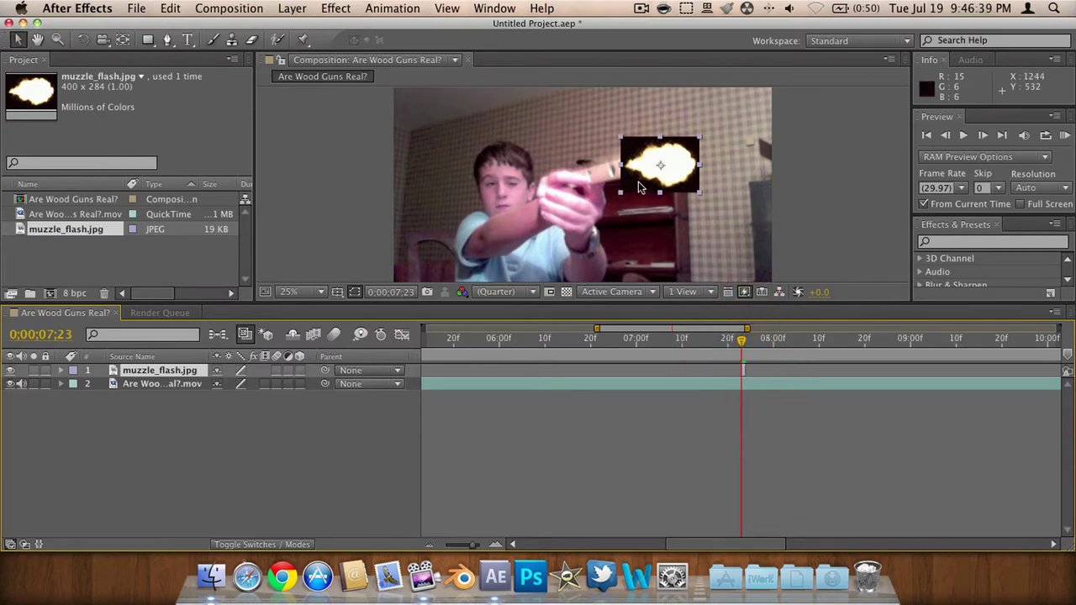
{"action": "left_click_drag", "start_coordinate": [639, 187], "coordinate": [754, 119]}
{"action": "left_click", "coordinate": [83, 39]}
{"action": "left_click", "coordinate": [778, 420]}
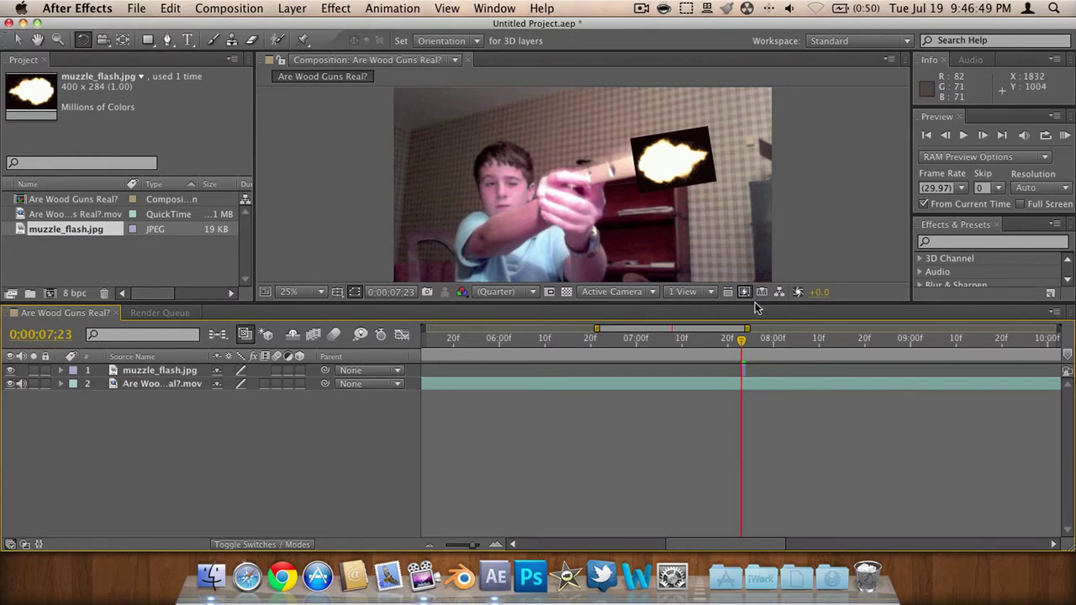
- Set the muzzle flash layer's blending mode to Screen
{"action": "right_click", "coordinate": [744, 370]}
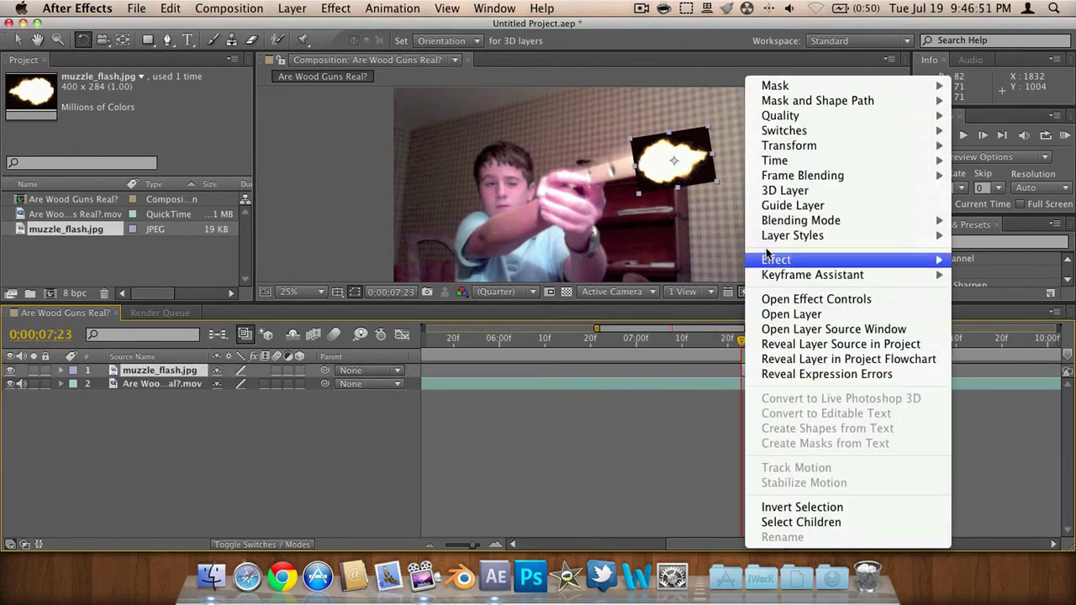
{"action": "mouse_move", "coordinate": [768, 229]}
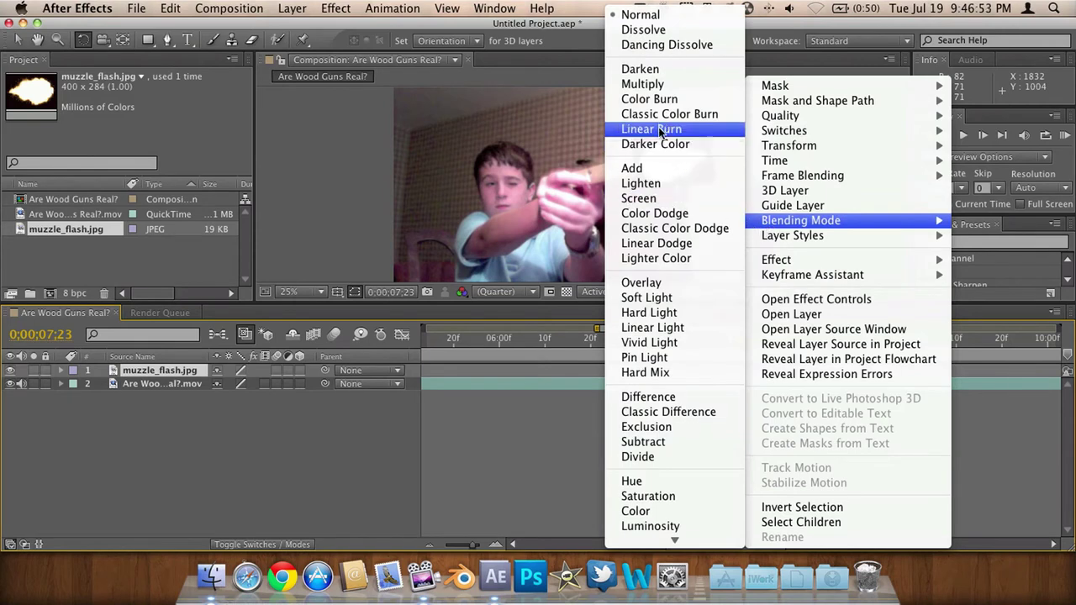
{"action": "left_click", "coordinate": [642, 204]}
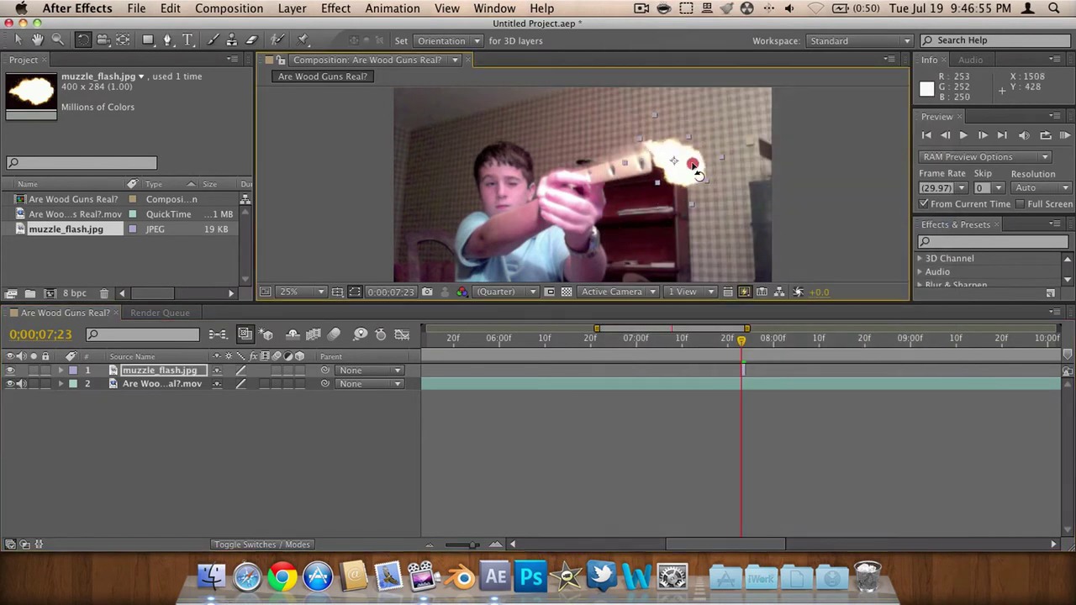
- Rotate the muzzle flash to follow the gun barrel's angle
{"action": "mouse_move", "coordinate": [648, 185]}
{"action": "left_mouse_down"}
{"action": "mouse_move", "coordinate": [693, 166]}
{"action": "mouse_move", "coordinate": [683, 166]}
{"action": "left_mouse_up"}
{"action": "left_click", "coordinate": [18, 39]}
{"action": "left_click", "coordinate": [82, 40]}
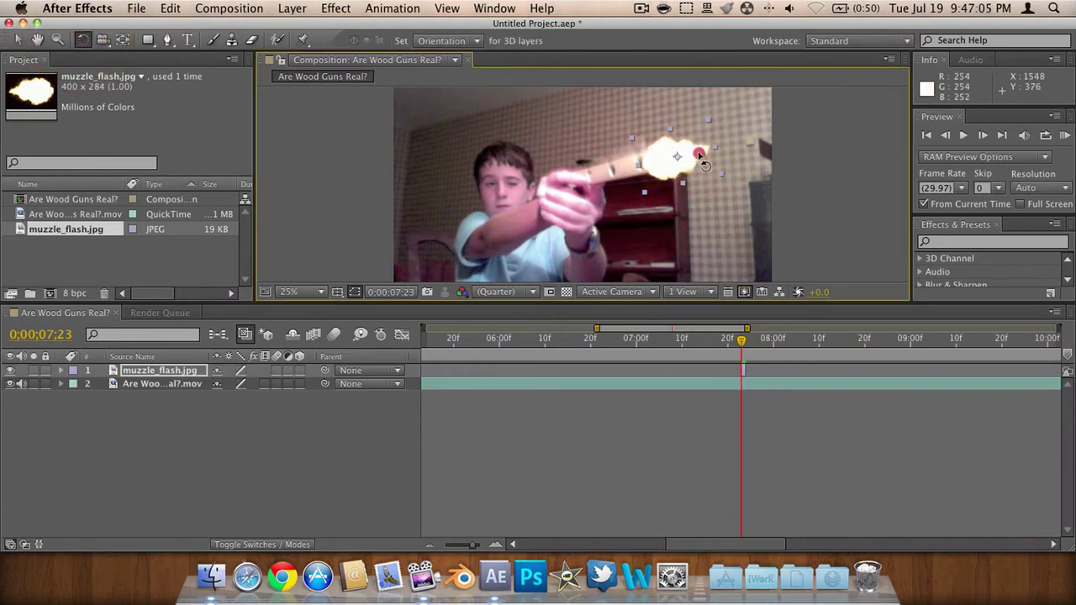
{"action": "left_click_drag", "start_coordinate": [705, 164], "coordinate": [706, 162]}
{"action": "left_click", "coordinate": [786, 448]}
{"action": "mouse_move", "coordinate": [744, 343]}
{"action": "left_mouse_down"}
{"action": "mouse_move", "coordinate": [699, 348]}
{"action": "mouse_move", "coordinate": [776, 348]}
{"action": "mouse_move", "coordinate": [681, 348]}
{"action": "mouse_move", "coordinate": [786, 348]}
{"action": "mouse_move", "coordinate": [743, 351]}
{"action": "left_mouse_up"}
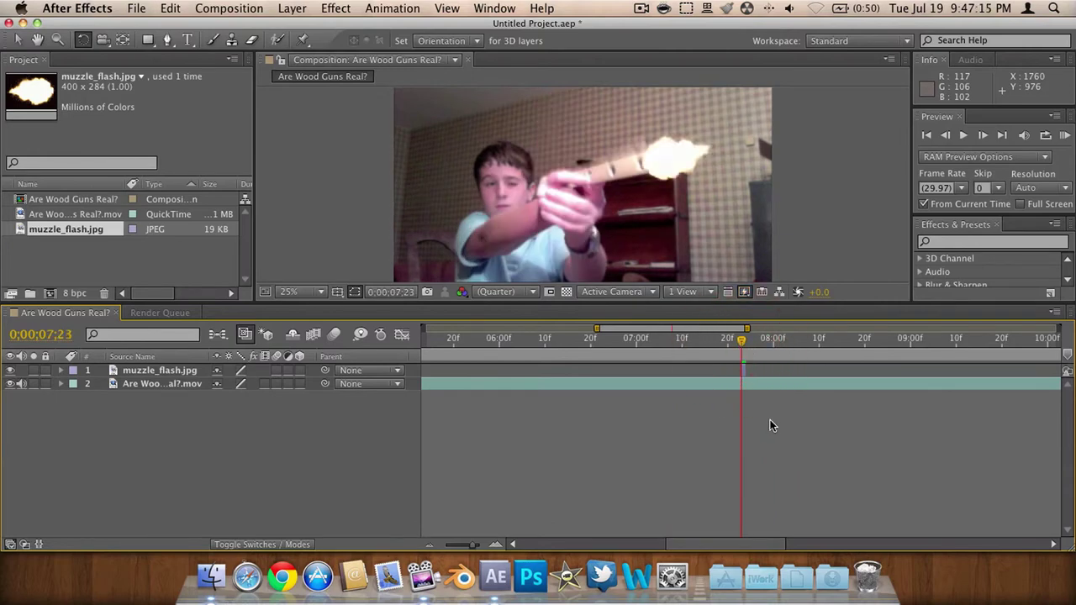
- Import Black smoke.mov from the desktop into the project
{"action": "left_click_drag", "start_coordinate": [288, 23], "coordinate": [300, 90]}
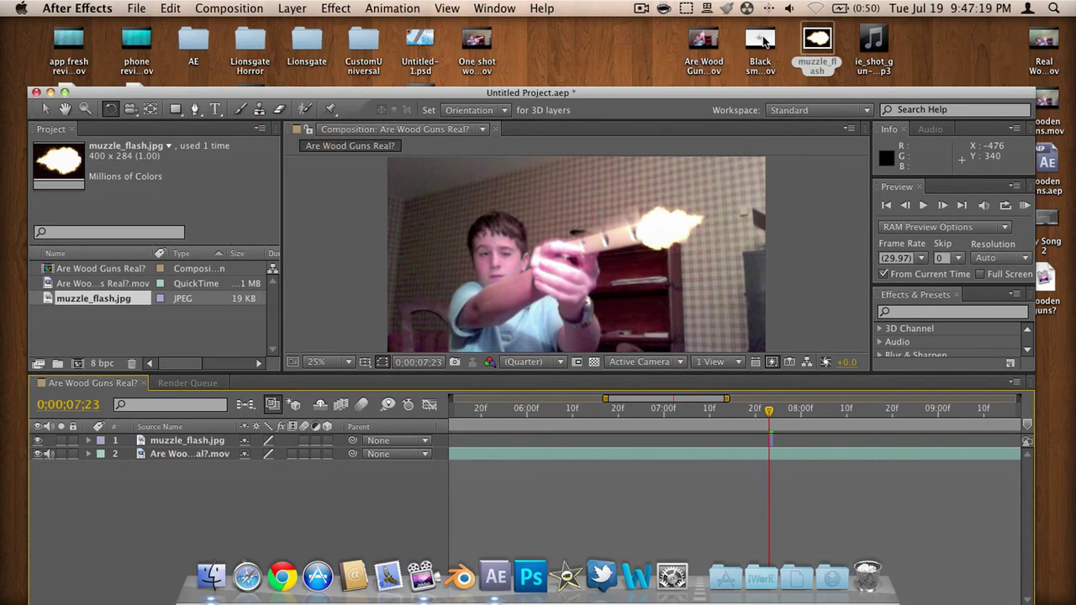
{"action": "left_click_drag", "start_coordinate": [762, 42], "coordinate": [104, 166]}
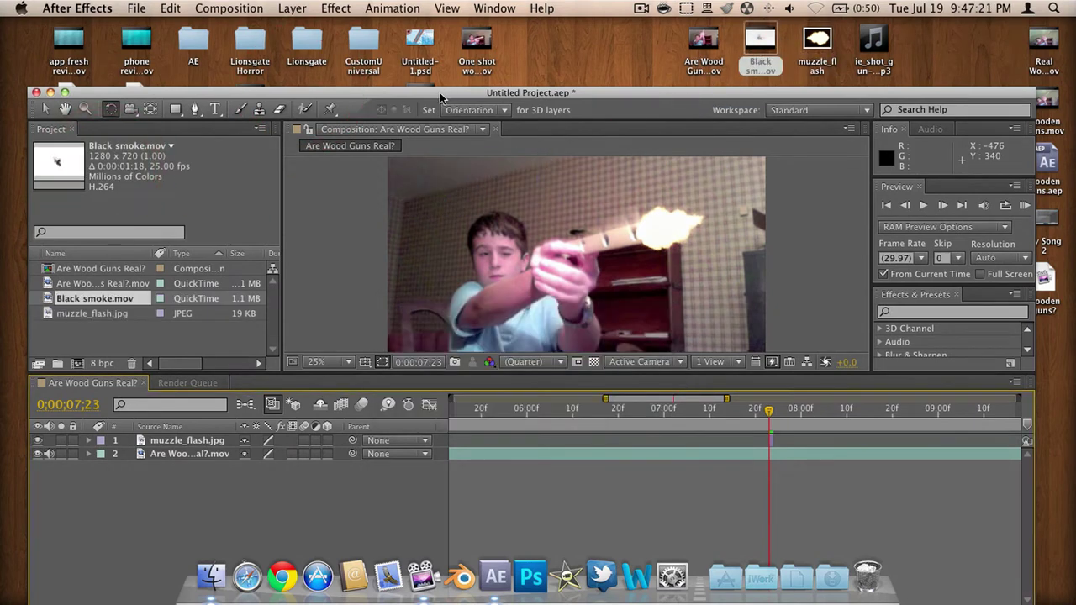
{"action": "double_click", "coordinate": [441, 97]}
{"action": "left_click", "coordinate": [44, 99]}
- Add Black smoke.mov as the top layer starting at 0;00;07;23 and tilt it slightly
{"action": "left_click_drag", "start_coordinate": [196, 363], "coordinate": [198, 370]}
{"action": "left_click_drag", "start_coordinate": [469, 548], "coordinate": [449, 544]}
{"action": "left_click_drag", "start_coordinate": [462, 375], "coordinate": [744, 370]}
{"action": "left_click_drag", "start_coordinate": [451, 544], "coordinate": [477, 544]}
{"action": "left_click", "coordinate": [843, 370]}
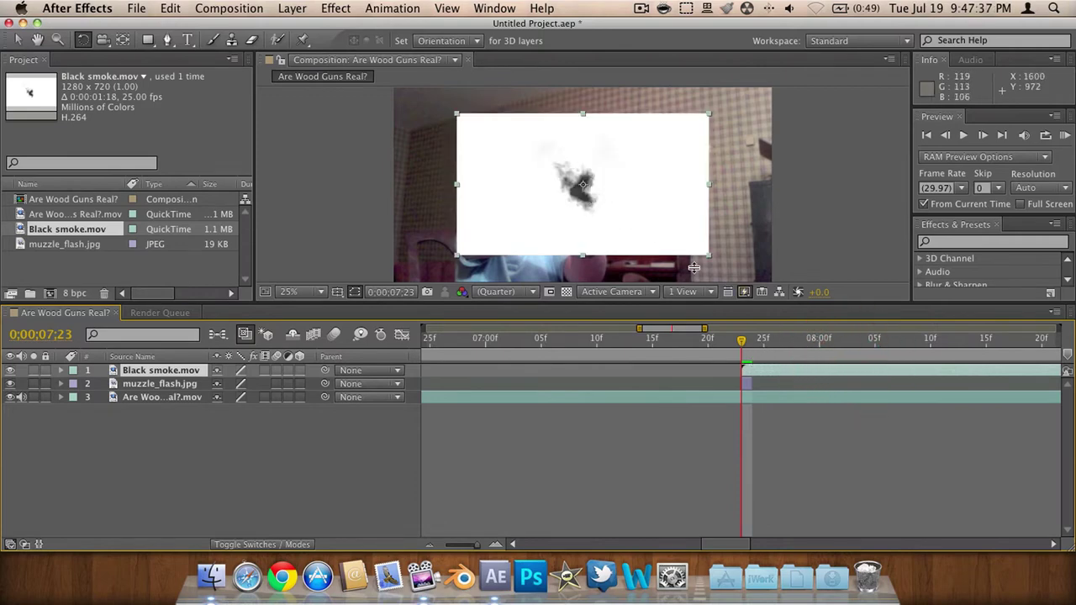
{"action": "left_click_drag", "start_coordinate": [664, 232], "coordinate": [695, 197]}
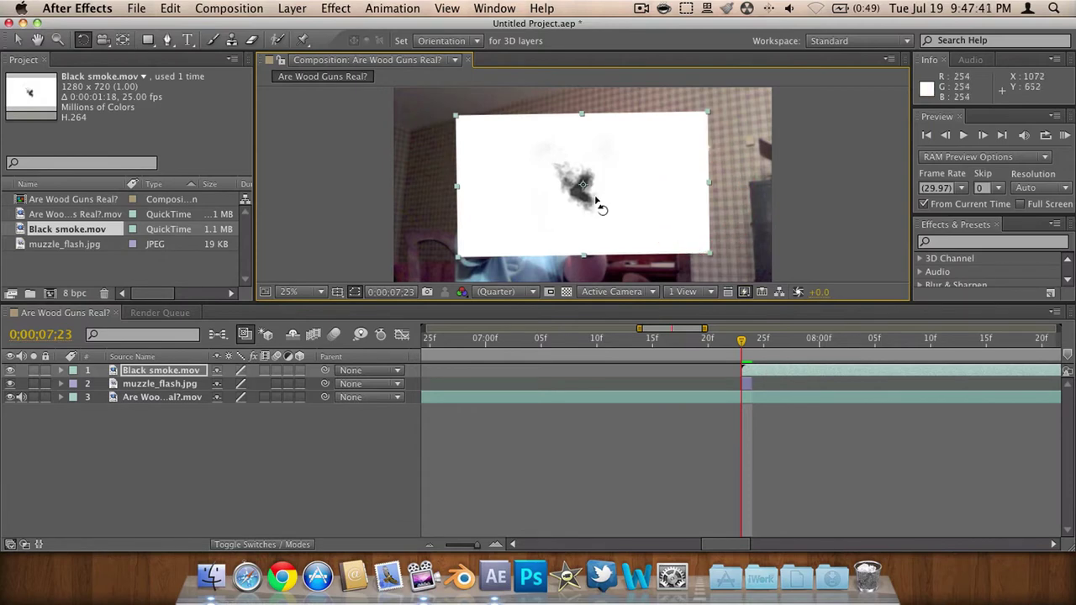
- Set the Black smoke layer's blending mode to Darker Color
{"action": "right_click", "coordinate": [759, 375]}
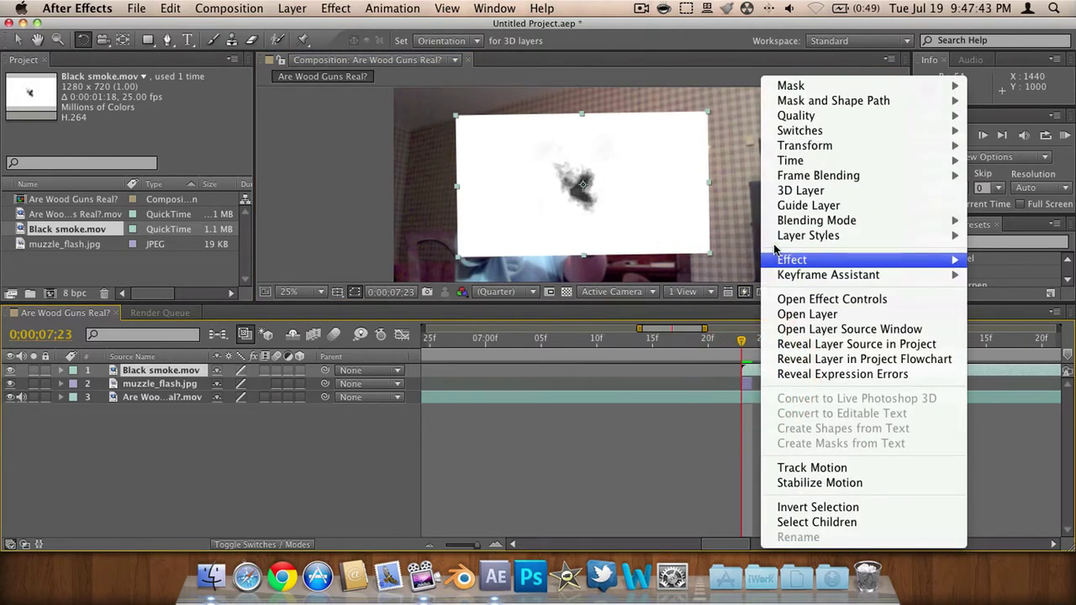
{"action": "mouse_move", "coordinate": [779, 222]}
{"action": "left_click", "coordinate": [744, 144]}
- Move, enlarge and rotate the smoke so it sits at the gun's muzzle along the barrel
{"action": "left_click", "coordinate": [21, 41]}
{"action": "left_click_drag", "start_coordinate": [578, 192], "coordinate": [666, 166]}
{"action": "left_click_drag", "start_coordinate": [797, 160], "coordinate": [828, 154]}
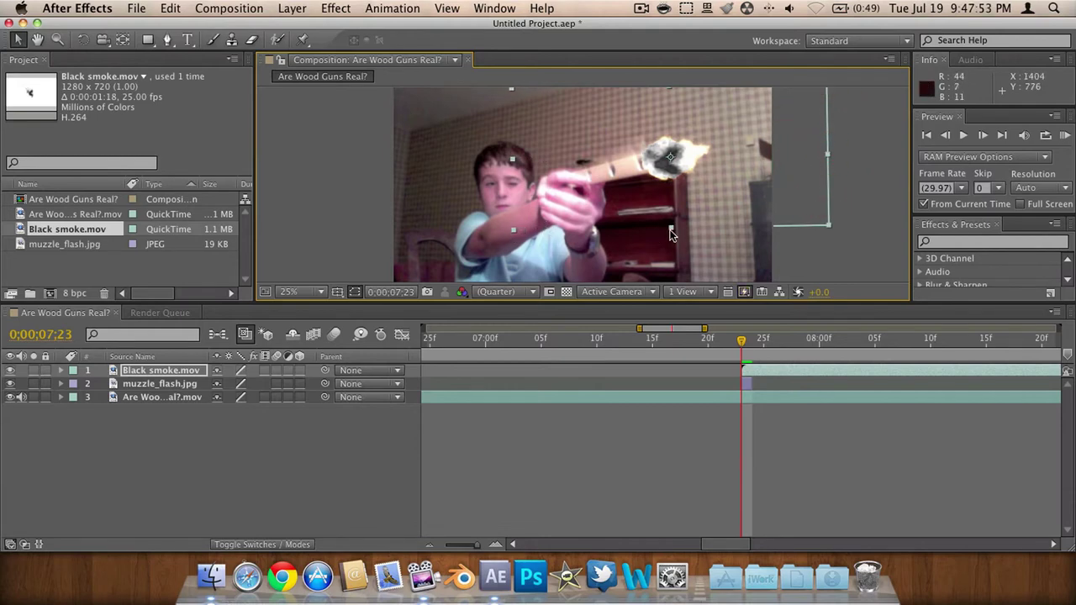
{"action": "left_click_drag", "start_coordinate": [671, 229], "coordinate": [671, 235]}
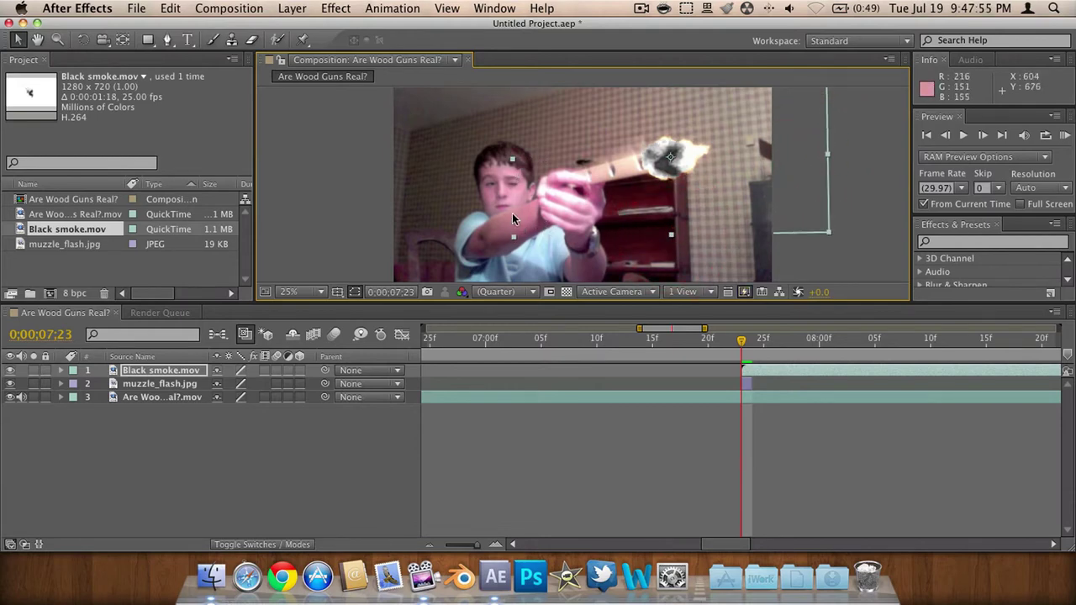
{"action": "left_click_drag", "start_coordinate": [512, 242], "coordinate": [502, 247]}
{"action": "left_click", "coordinate": [84, 40]}
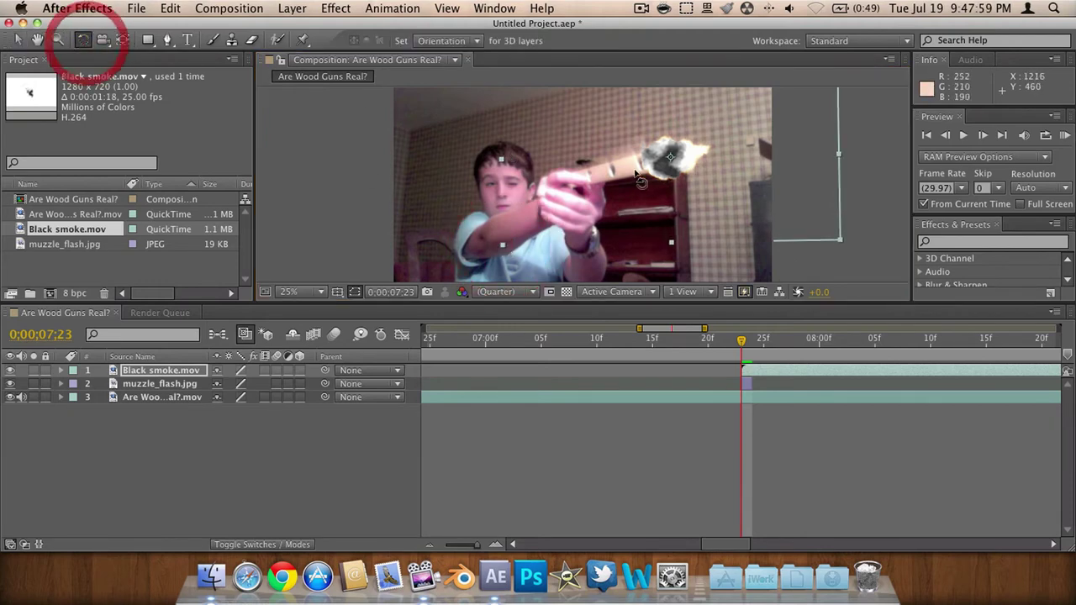
{"action": "left_click_drag", "start_coordinate": [661, 161], "coordinate": [703, 171]}
{"action": "left_click", "coordinate": [18, 39]}
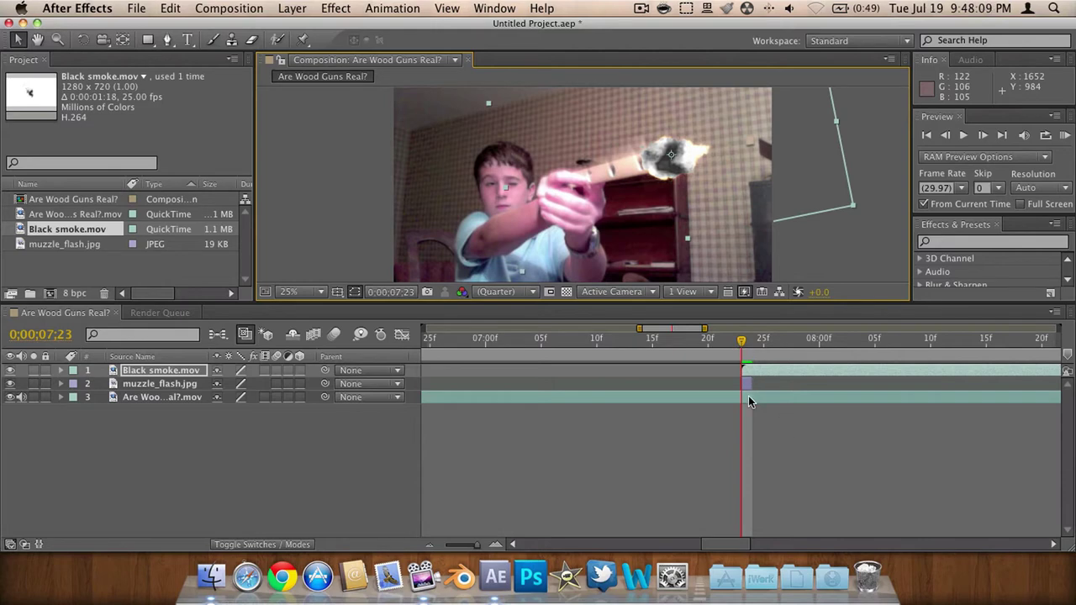
- Preview the flash and smoke from 0;00;07;08, then bring up the Composition menu
{"action": "scroll", "coordinate": [749, 396], "scroll_direction": "right", "scroll_amount": 5}
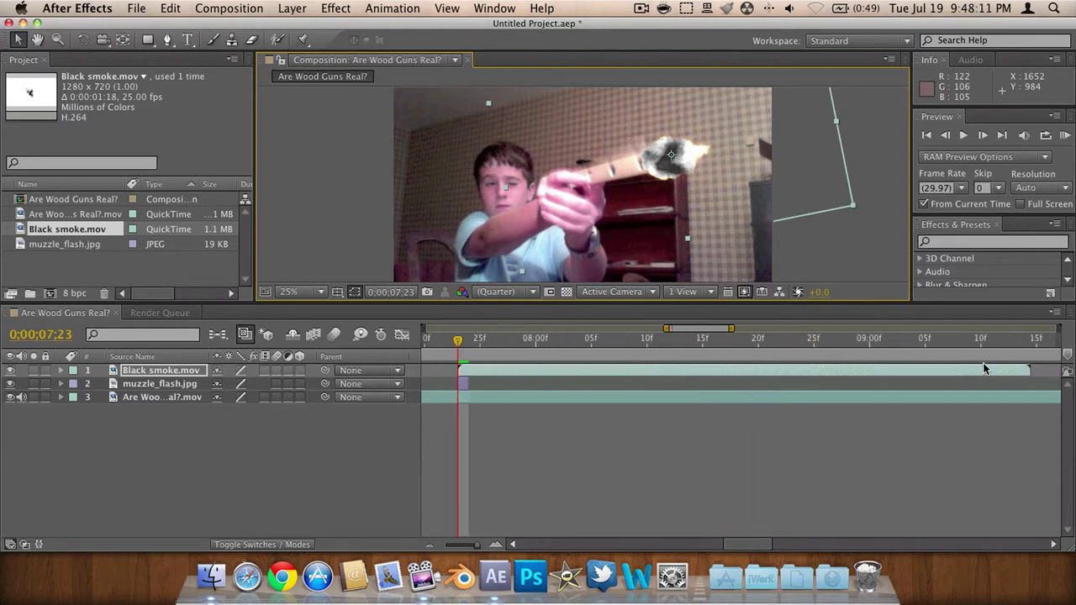
{"action": "scroll", "coordinate": [496, 376], "scroll_direction": "left", "scroll_amount": 8}
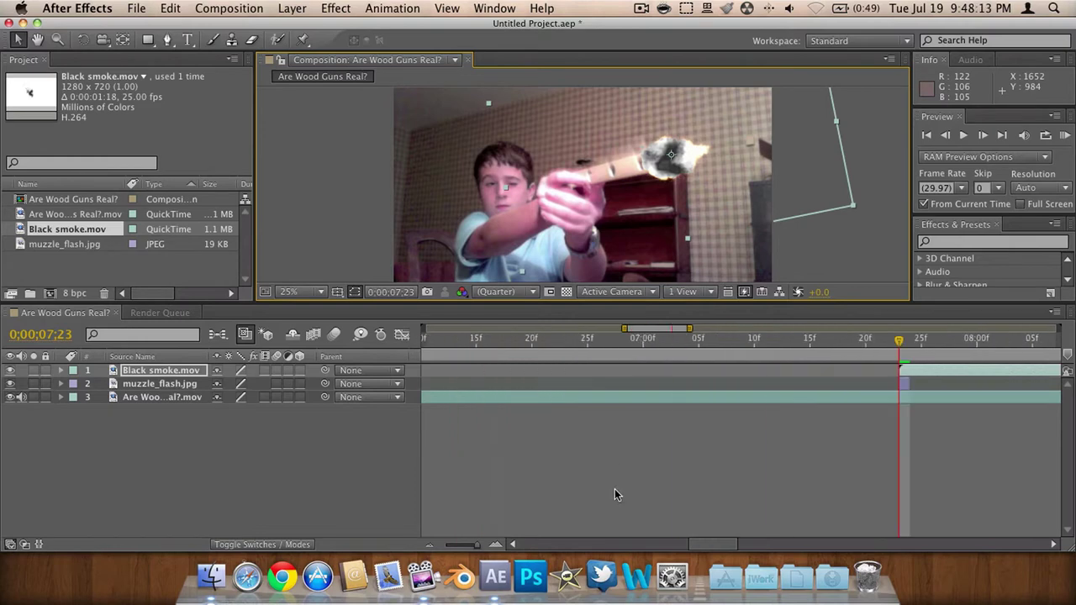
{"action": "mouse_move", "coordinate": [896, 348]}
{"action": "left_mouse_down"}
{"action": "mouse_move", "coordinate": [708, 361]}
{"action": "mouse_move", "coordinate": [763, 367]}
{"action": "mouse_move", "coordinate": [732, 370]}
{"action": "mouse_move", "coordinate": [608, 357]}
{"action": "mouse_move", "coordinate": [992, 360]}
{"action": "mouse_move", "coordinate": [852, 357]}
{"action": "mouse_move", "coordinate": [929, 360]}
{"action": "mouse_move", "coordinate": [902, 359]}
{"action": "left_mouse_up"}
{"action": "left_click", "coordinate": [795, 481]}
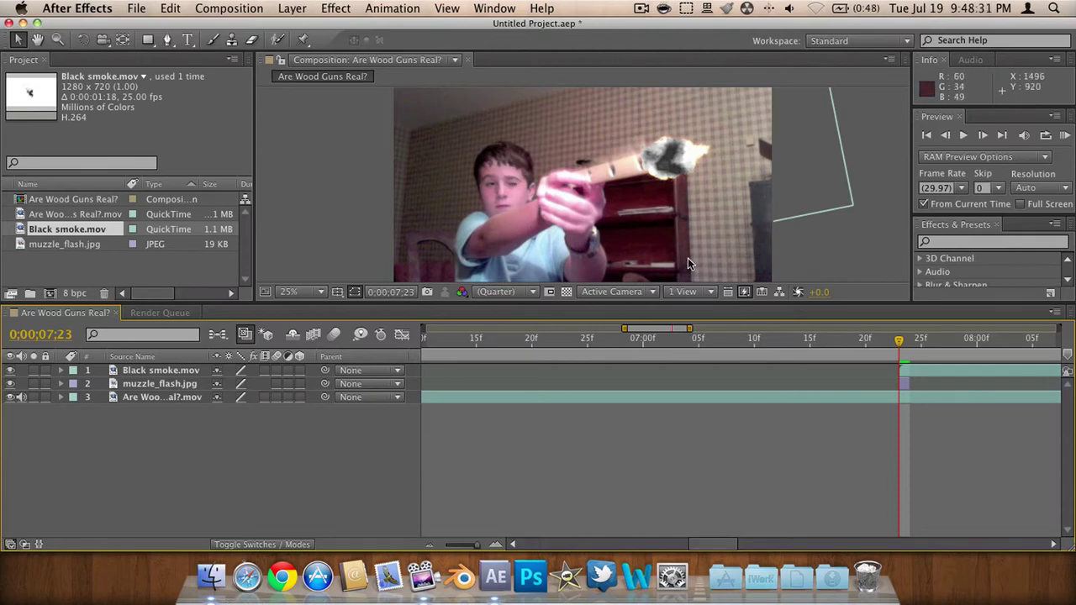
{"action": "left_click_drag", "start_coordinate": [727, 544], "coordinate": [755, 544]}
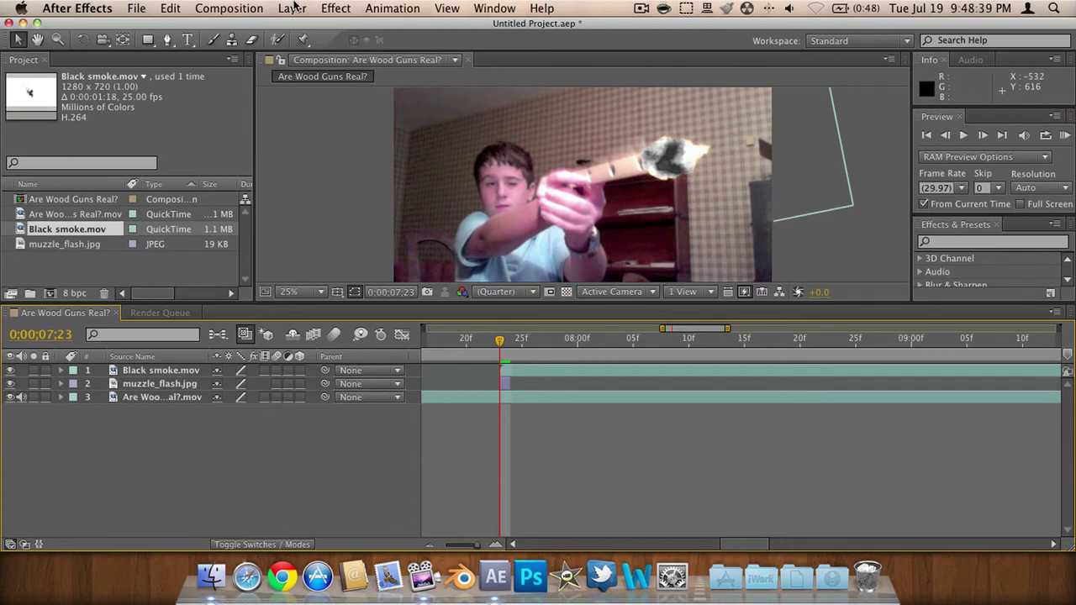
{"action": "left_click", "coordinate": [293, 7]}
{"action": "mouse_move", "coordinate": [210, 6]}
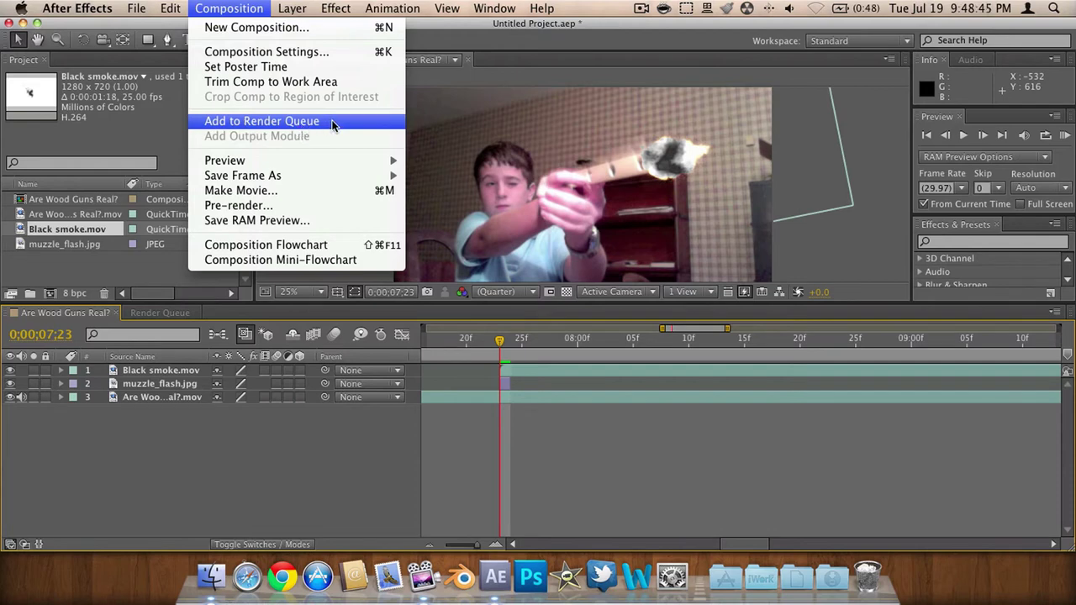
- Queue the comp as QuickTime H.264, key frame every 1 frame, frame reordering, with audio
{"action": "left_click", "coordinate": [333, 123]}
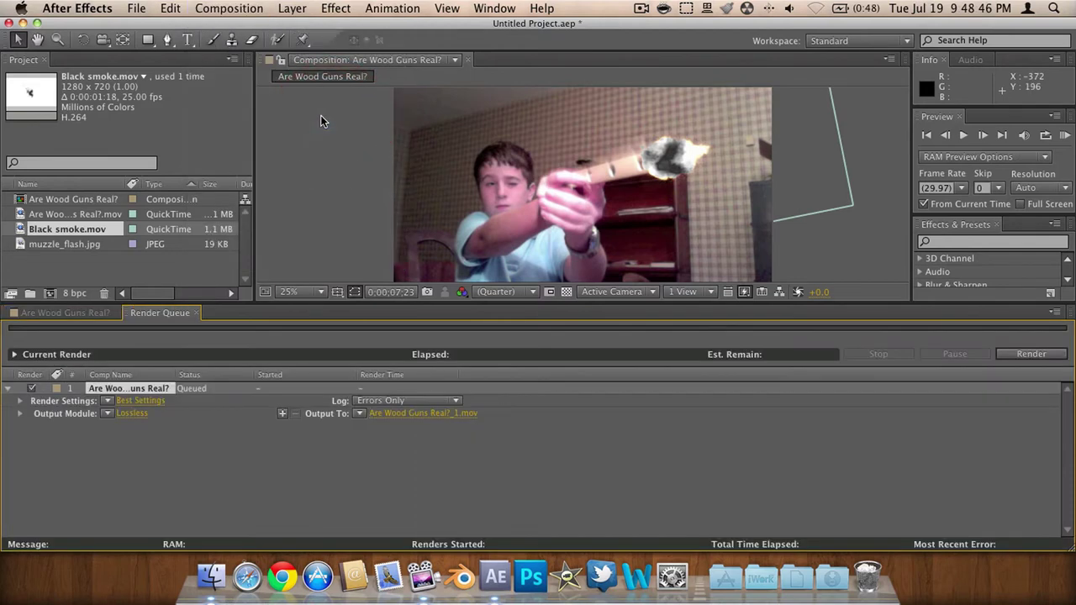
{"action": "left_click", "coordinate": [128, 415]}
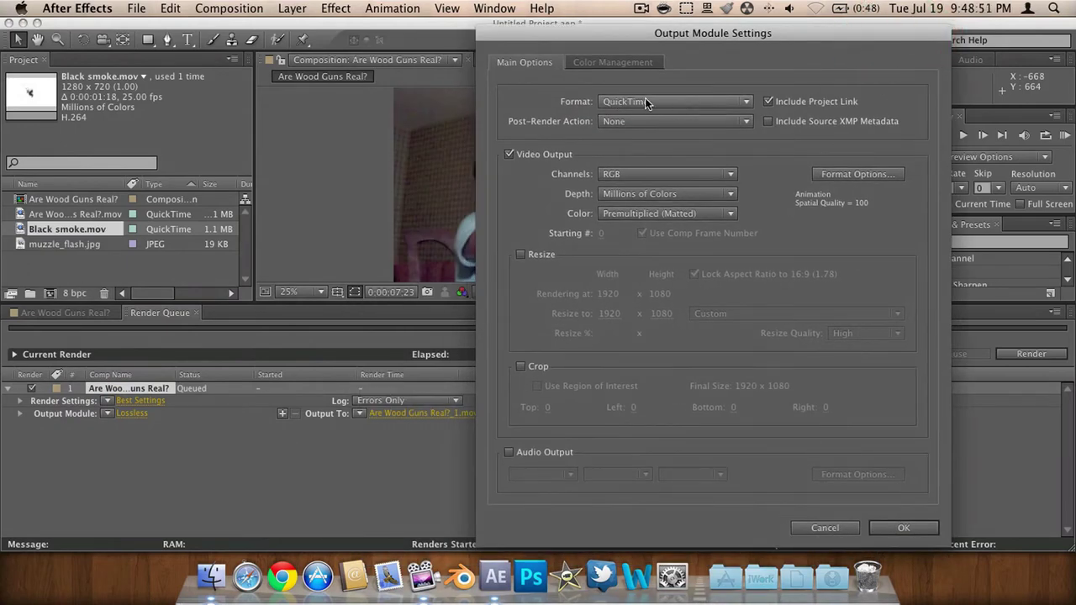
{"action": "left_click", "coordinate": [841, 174]}
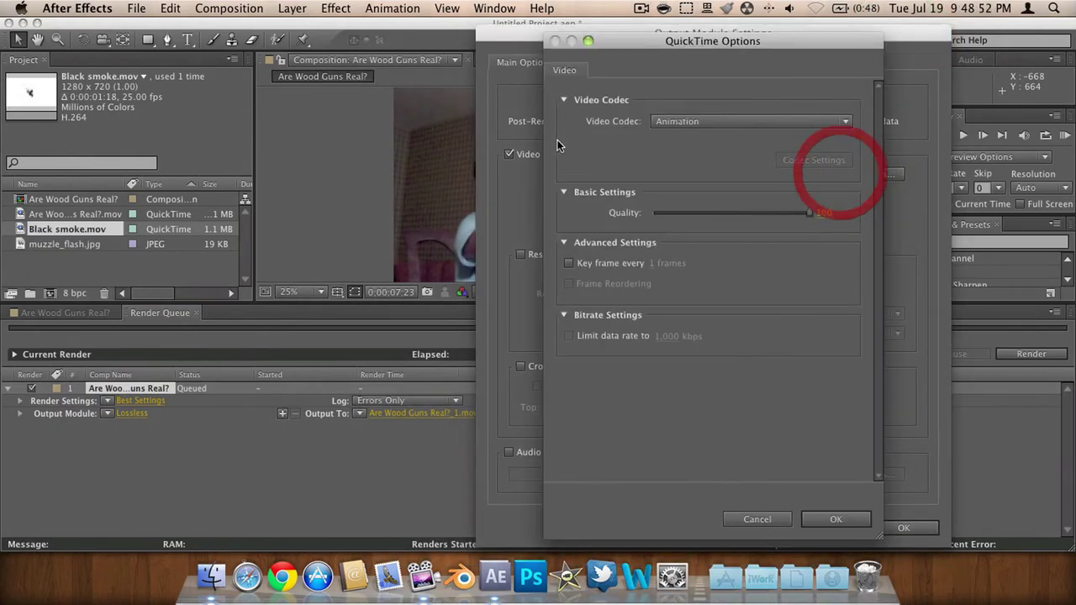
{"action": "left_click", "coordinate": [668, 122]}
{"action": "left_click", "coordinate": [696, 327]}
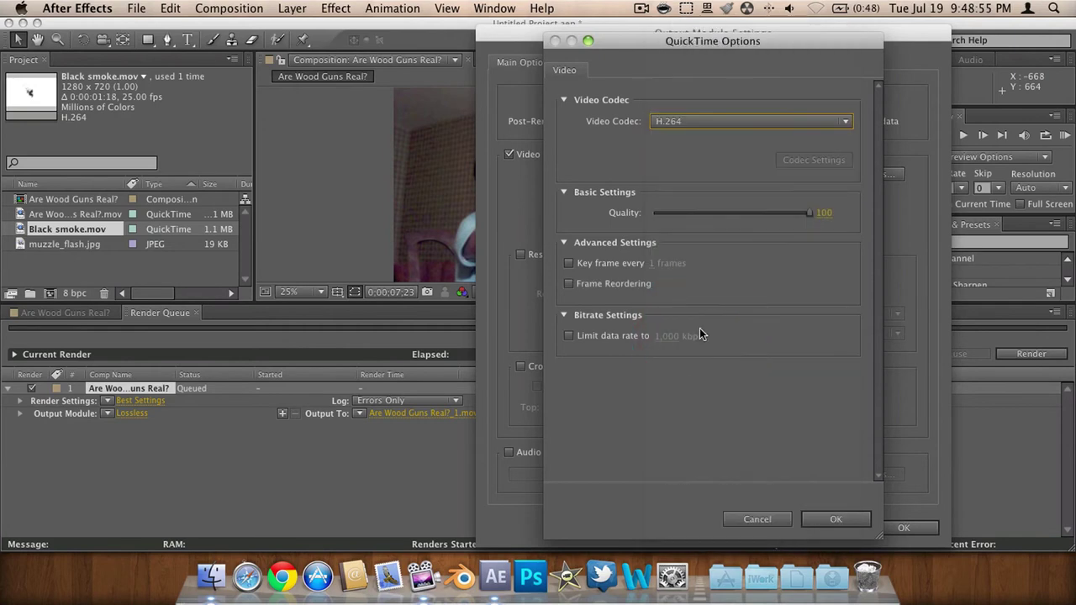
{"action": "left_click", "coordinate": [568, 264]}
{"action": "left_click", "coordinate": [569, 283]}
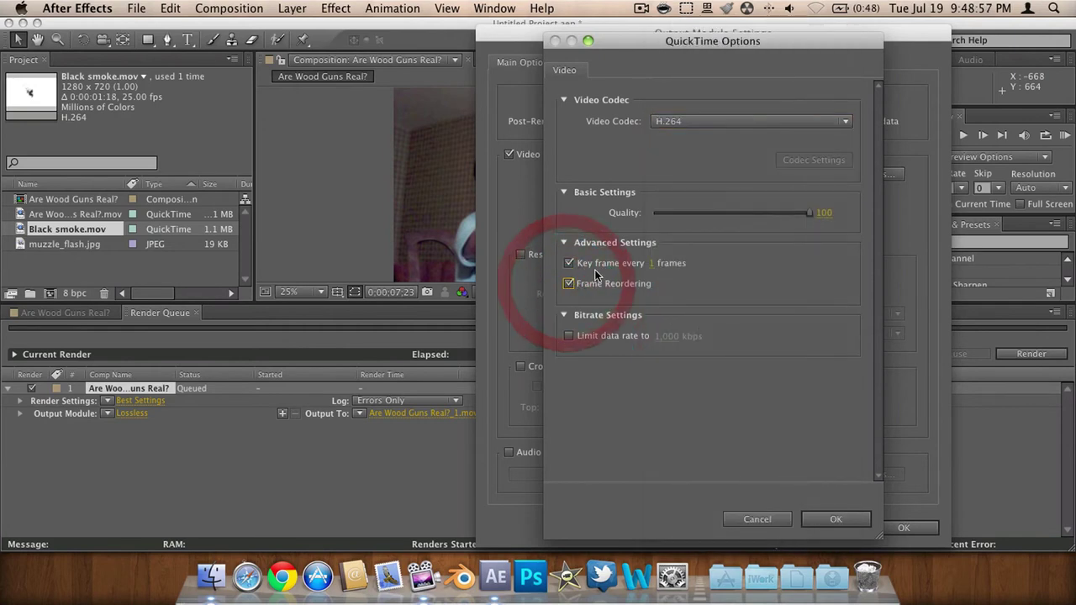
{"action": "left_click", "coordinate": [827, 519]}
{"action": "left_click", "coordinate": [551, 454]}
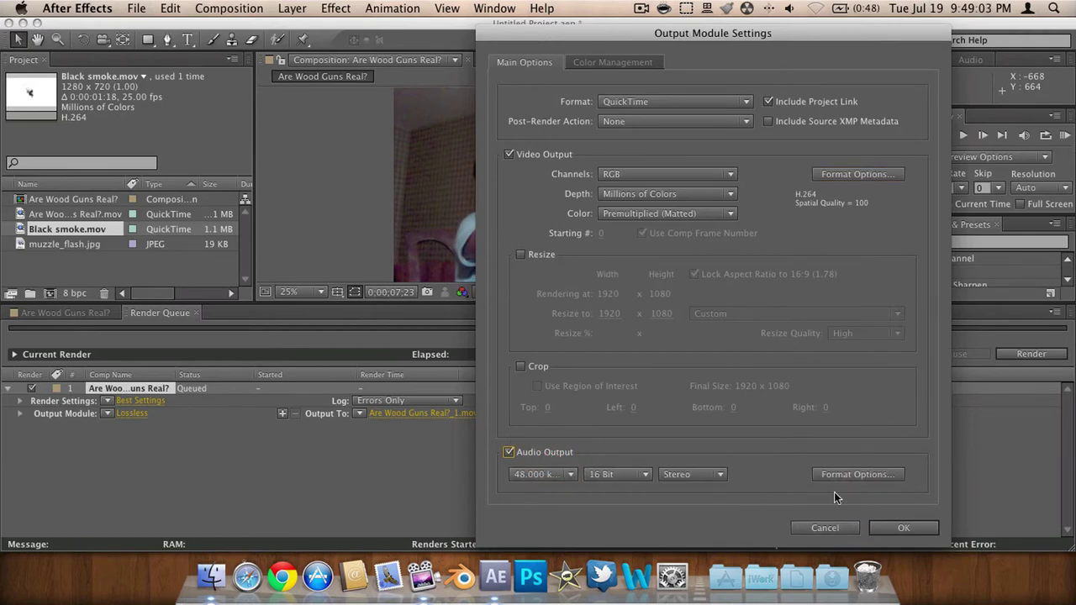
{"action": "left_click", "coordinate": [892, 527]}
- Save the rendered movie to the Desktop as 'Are Wood Guns Real?_1.mov'
{"action": "left_click", "coordinate": [412, 414]}
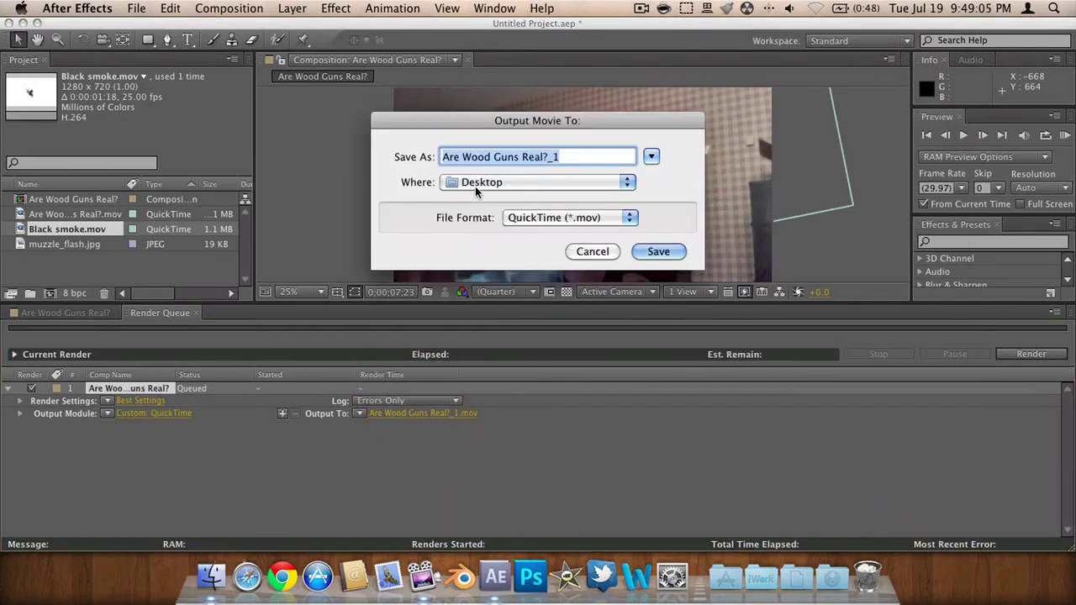
{"action": "left_click", "coordinate": [577, 157]}
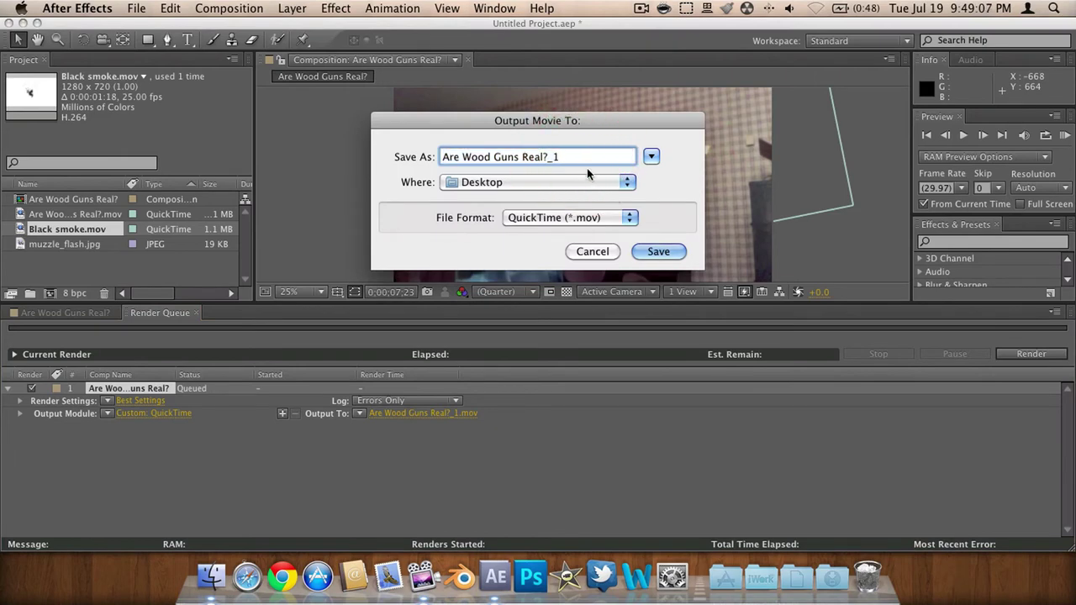
{"action": "left_click", "coordinate": [660, 251]}
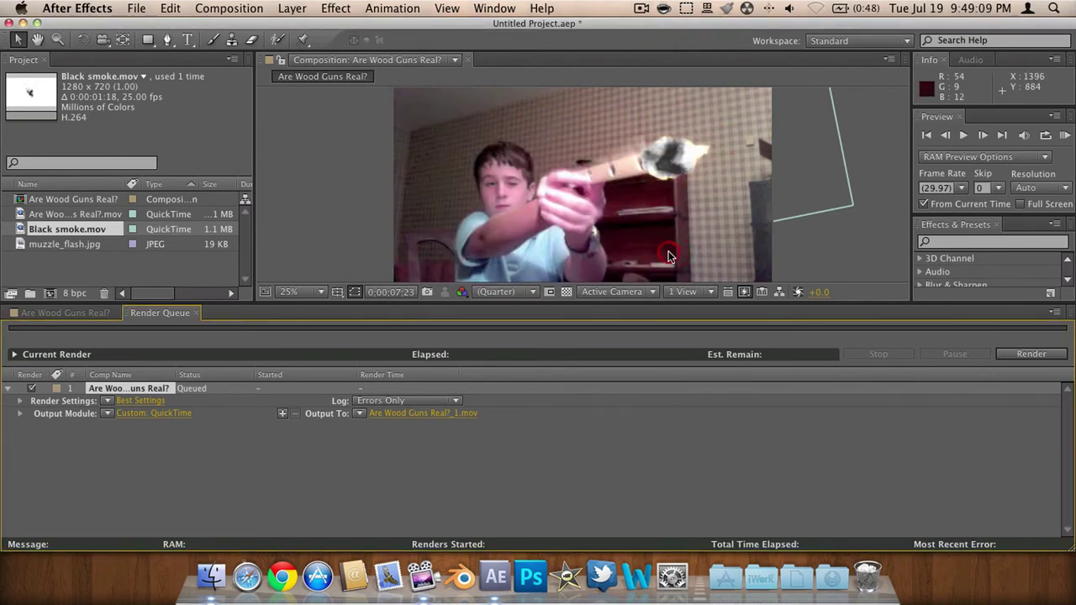
- Render the queued 'Are Wood Guns Real?' comp, then switch to GarageBand's 'My Song 2'
{"action": "scroll", "coordinate": [554, 284], "scroll_direction": "up", "scroll_amount": 2}
{"action": "left_click", "coordinate": [533, 237]}
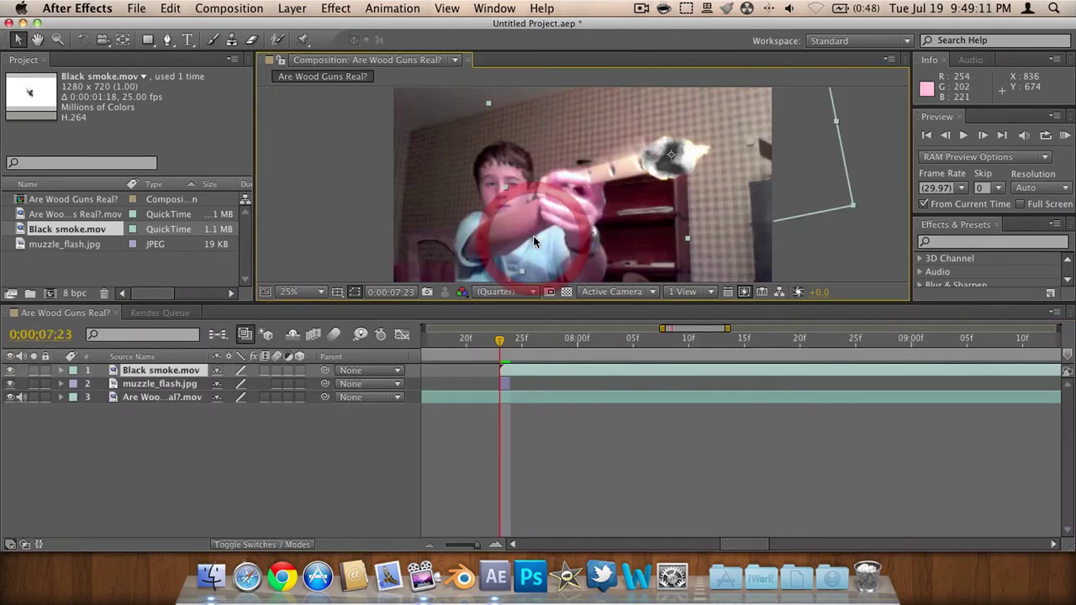
{"action": "scroll", "coordinate": [533, 235], "scroll_direction": "down", "scroll_amount": 3}
{"action": "scroll", "coordinate": [533, 236], "scroll_direction": "up", "scroll_amount": 2}
{"action": "scroll", "coordinate": [533, 236], "scroll_direction": "down", "scroll_amount": 1}
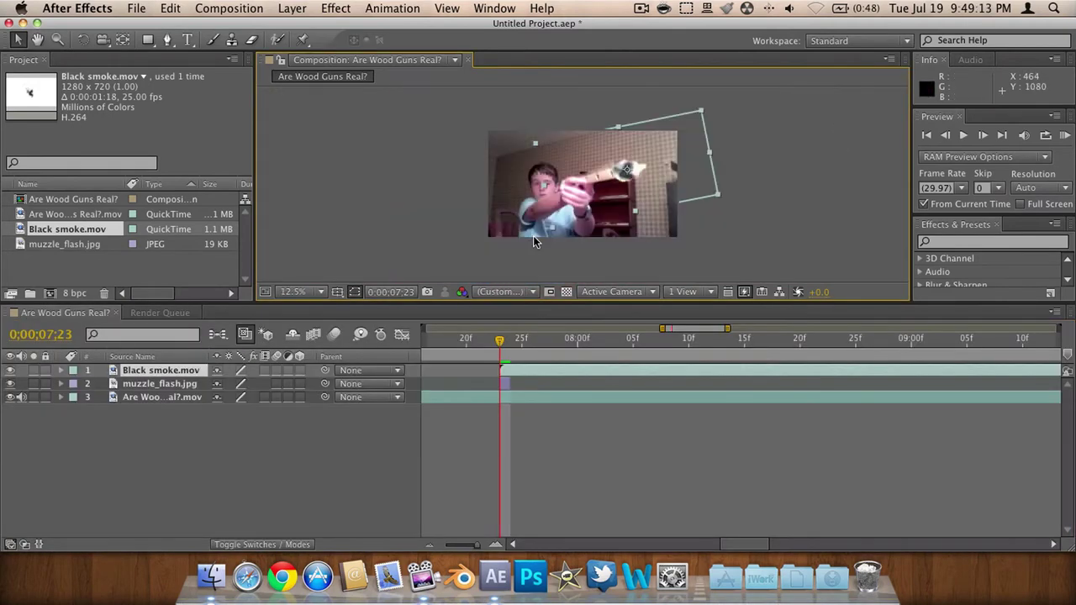
{"action": "left_click", "coordinate": [596, 438]}
{"action": "left_click", "coordinate": [155, 313]}
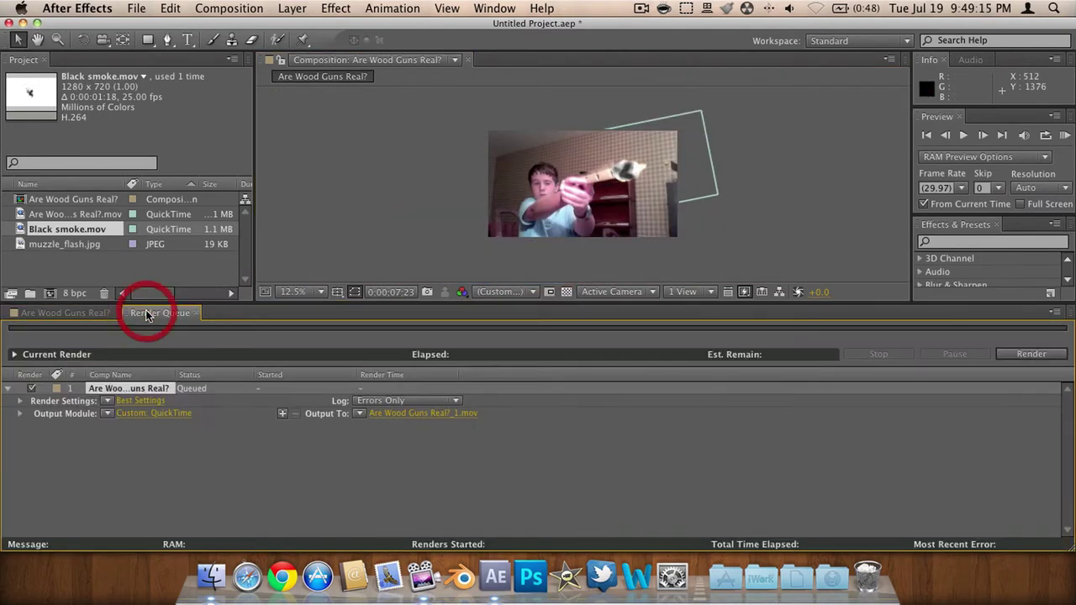
{"action": "left_click", "coordinate": [1022, 355]}
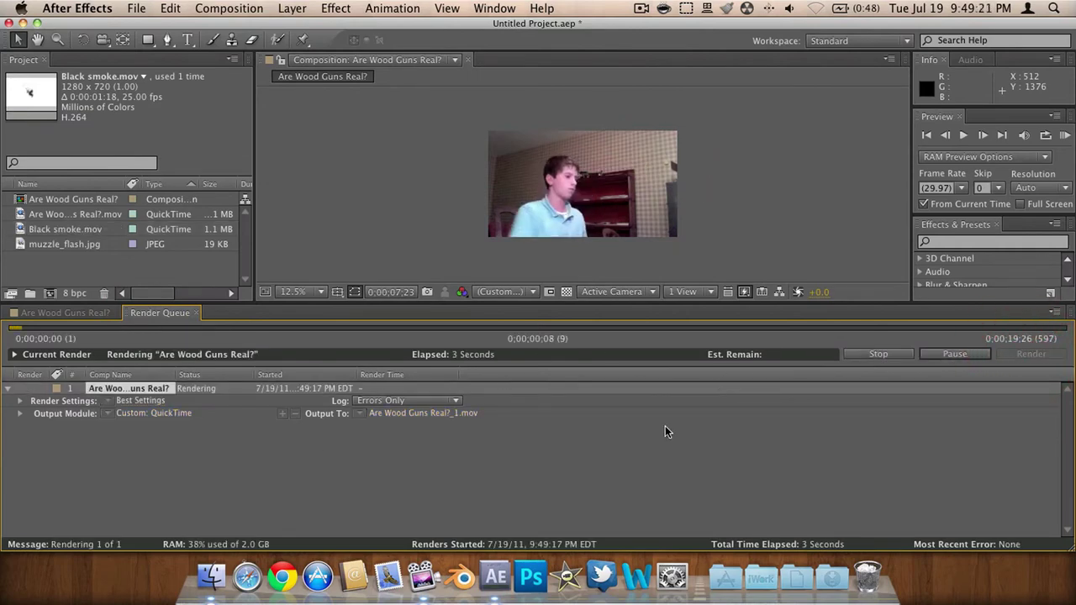
{"action": "left_click", "coordinate": [641, 8]}
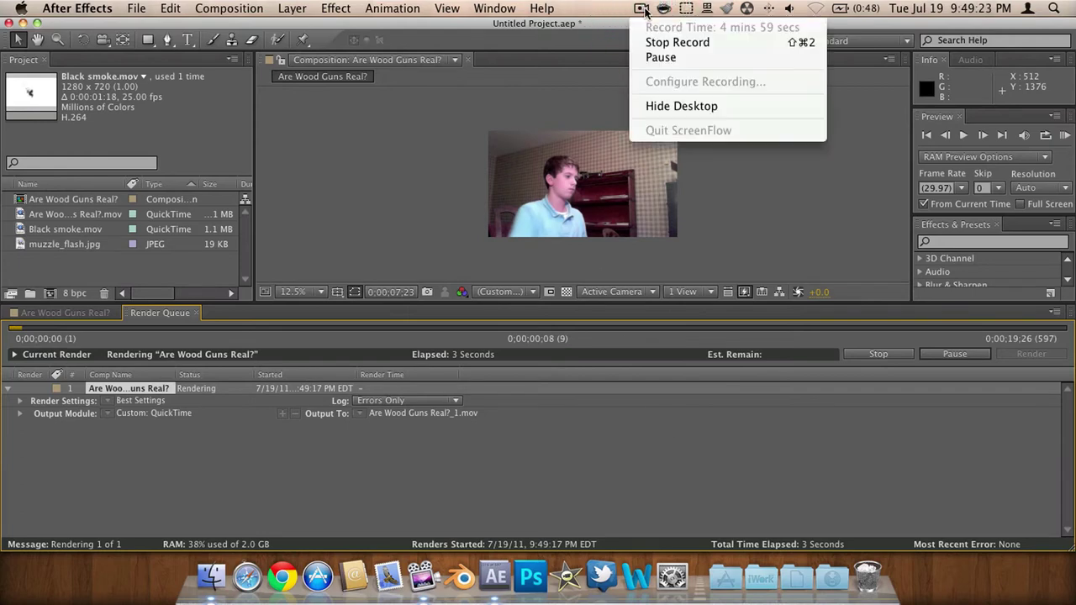
{"action": "left_click", "coordinate": [660, 58]}
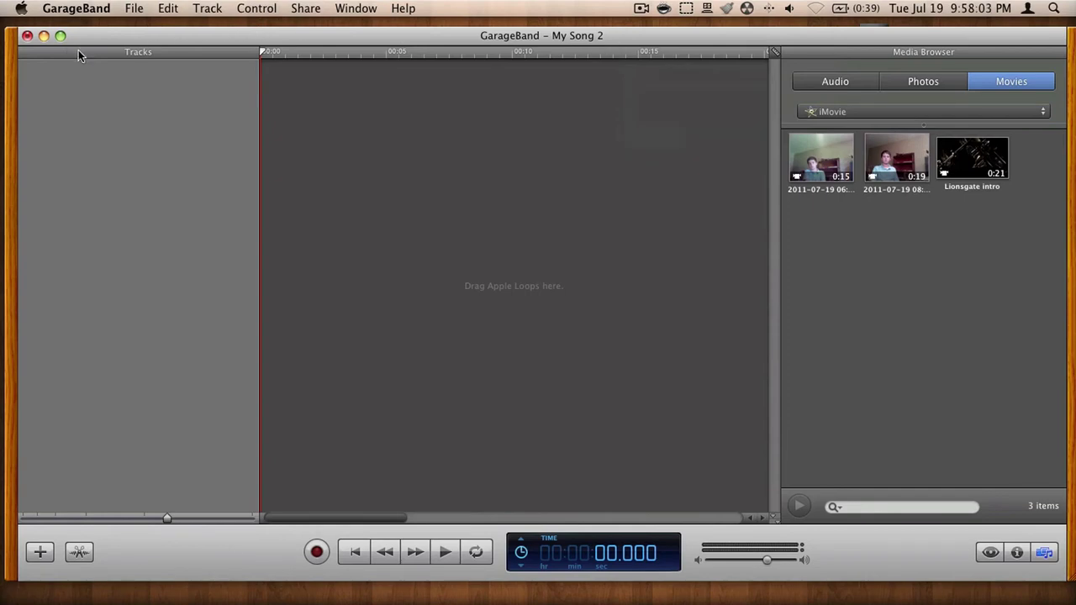
- Minimize GarageBand and preview 'Are Wood Guns Real?_1.mov' with Quick Look
{"action": "left_click", "coordinate": [45, 36]}
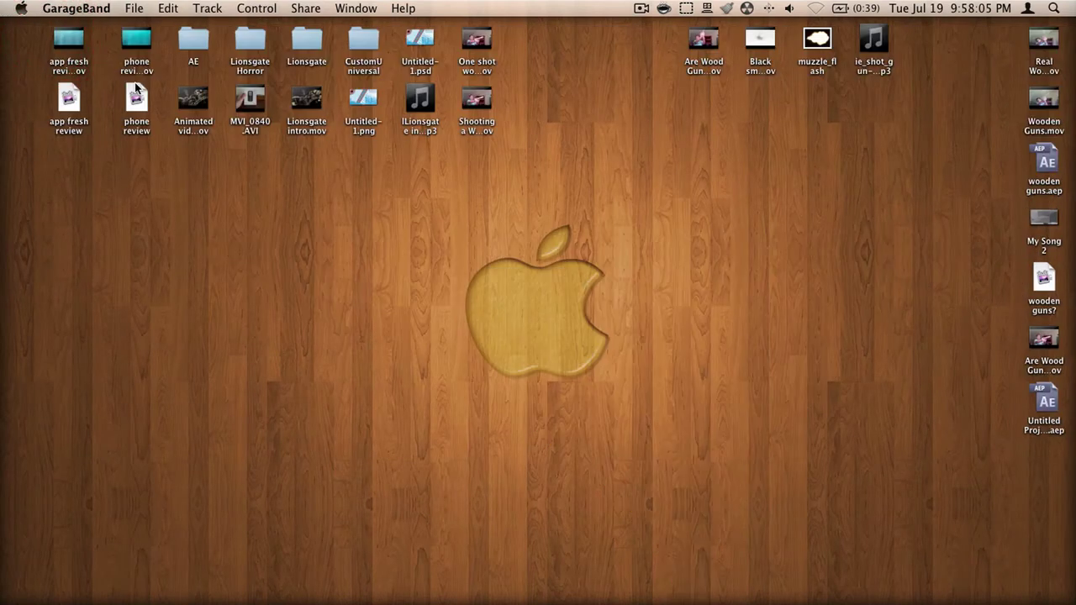
{"action": "left_click", "coordinate": [700, 338]}
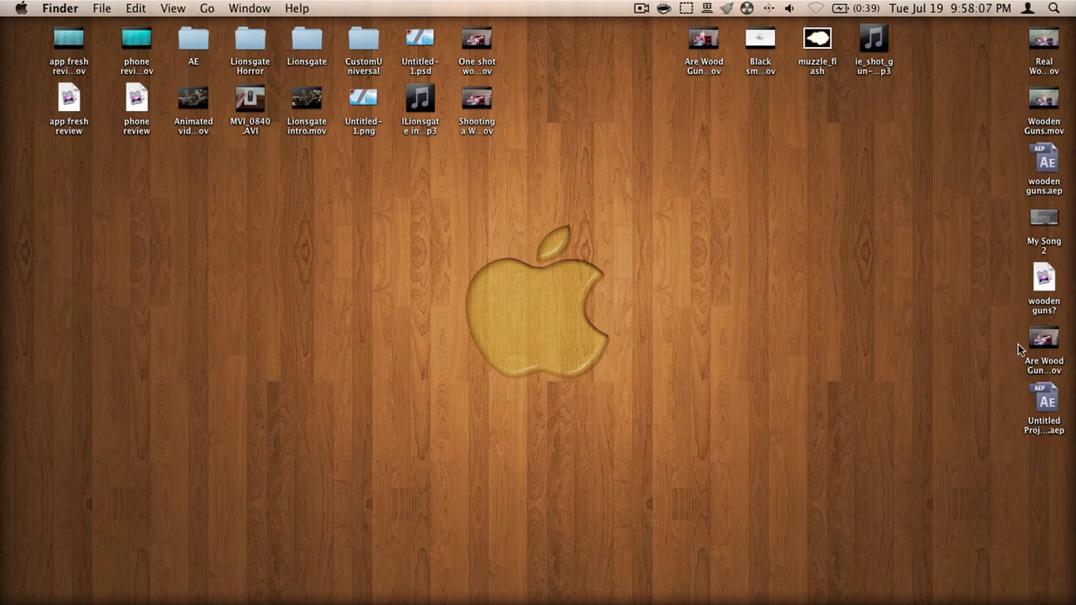
{"action": "left_click_drag", "start_coordinate": [1041, 340], "coordinate": [817, 340]}
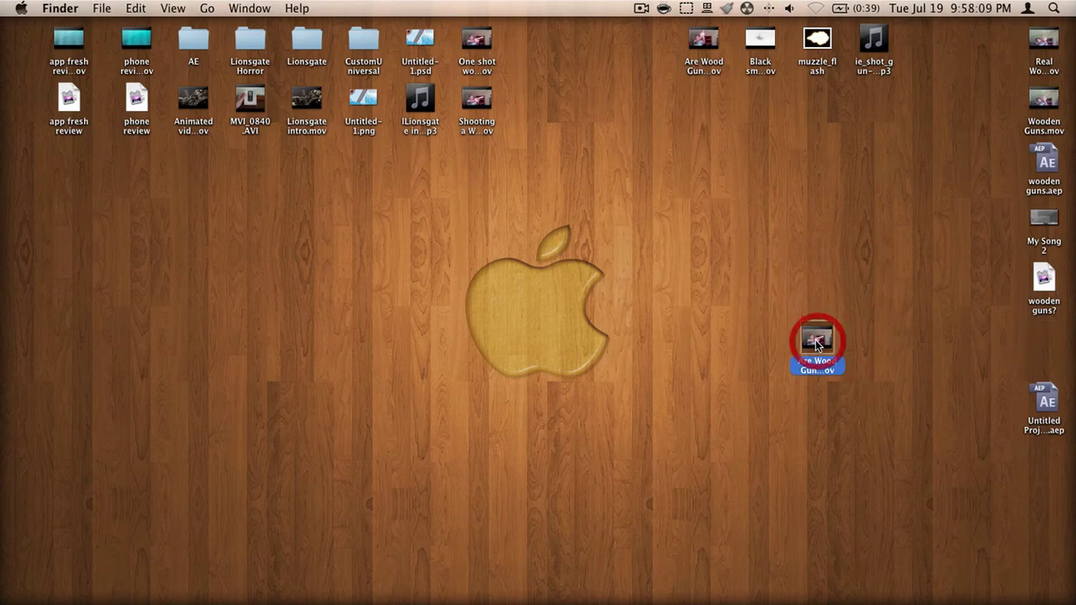
{"action": "key", "text": "space"}
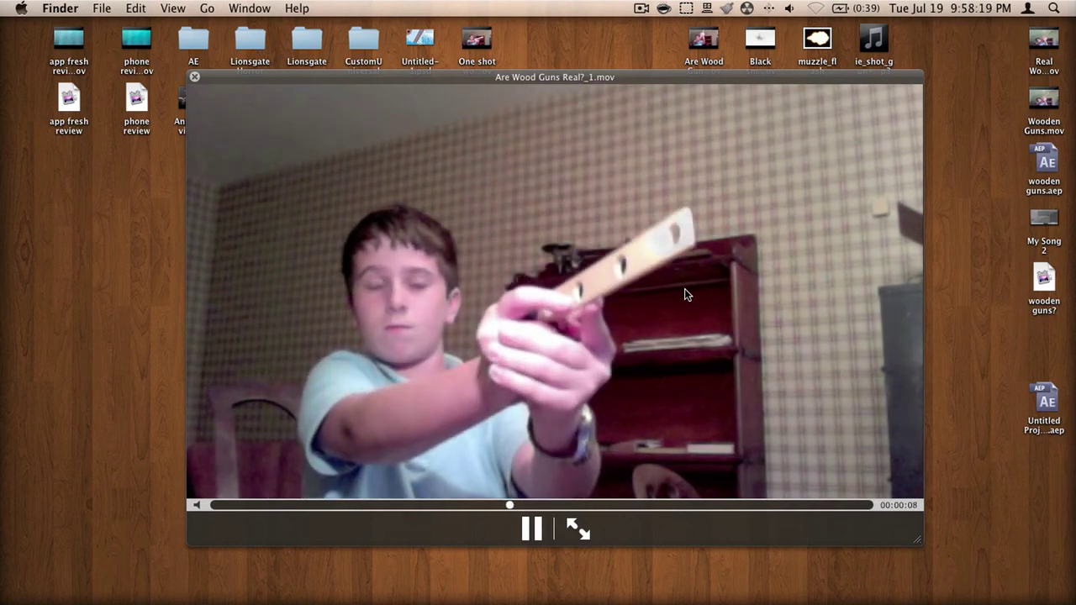
{"action": "key", "text": "space"}
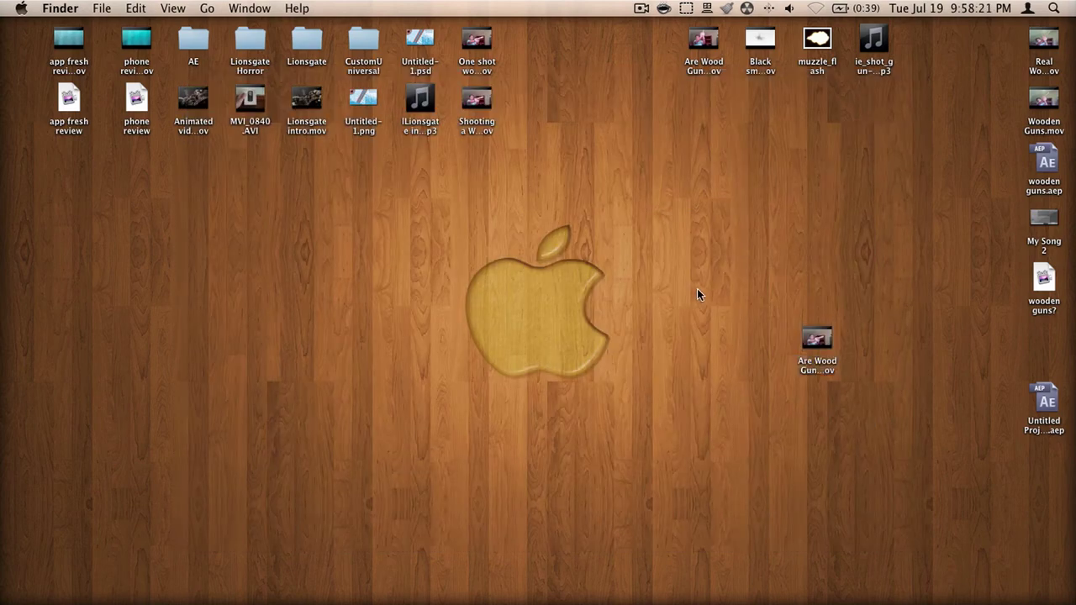
- Move the movie icon to the desktop's top row beside the gunshot sound
{"action": "left_click", "coordinate": [697, 290]}
{"action": "left_click_drag", "start_coordinate": [817, 339], "coordinate": [931, 42]}
{"action": "left_click", "coordinate": [918, 132]}
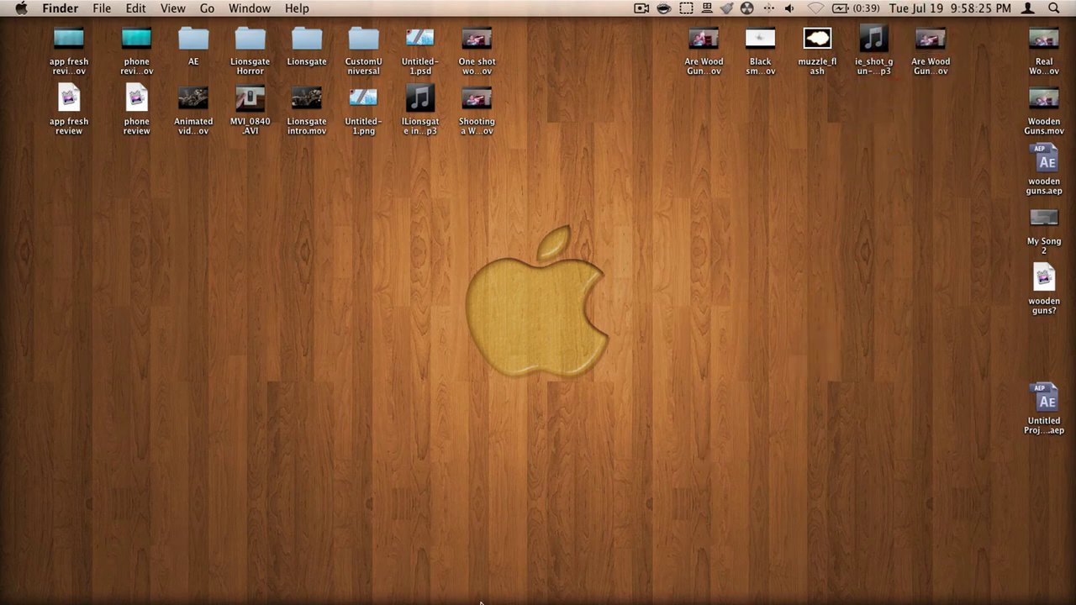
- Bring up My Song 2 in GarageBand and create a Grand Piano Software Instrument track
{"action": "mouse_move", "coordinate": [481, 602]}
{"action": "left_click", "coordinate": [679, 577]}
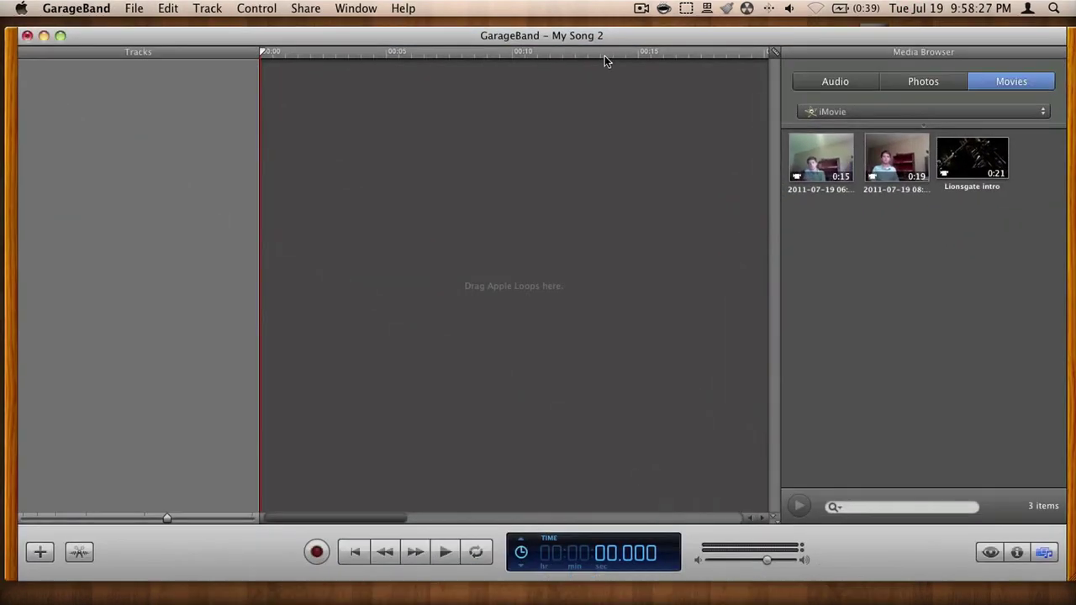
{"action": "left_click_drag", "start_coordinate": [555, 38], "coordinate": [552, 40]}
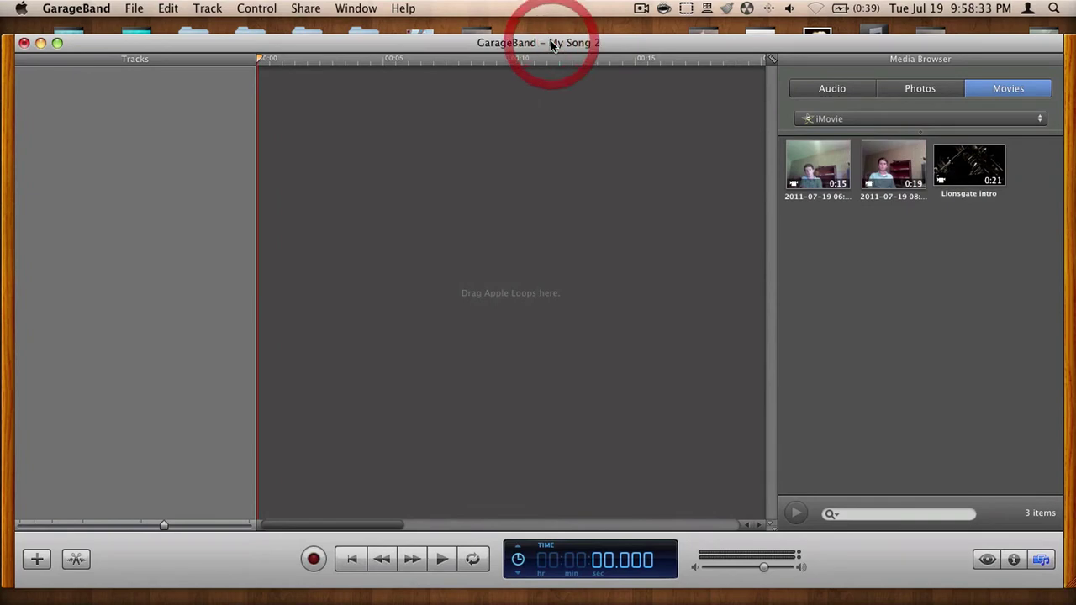
{"action": "mouse_move", "coordinate": [552, 45]}
{"action": "left_mouse_down"}
{"action": "mouse_move", "coordinate": [550, 96]}
{"action": "mouse_move", "coordinate": [555, 45]}
{"action": "left_mouse_up"}
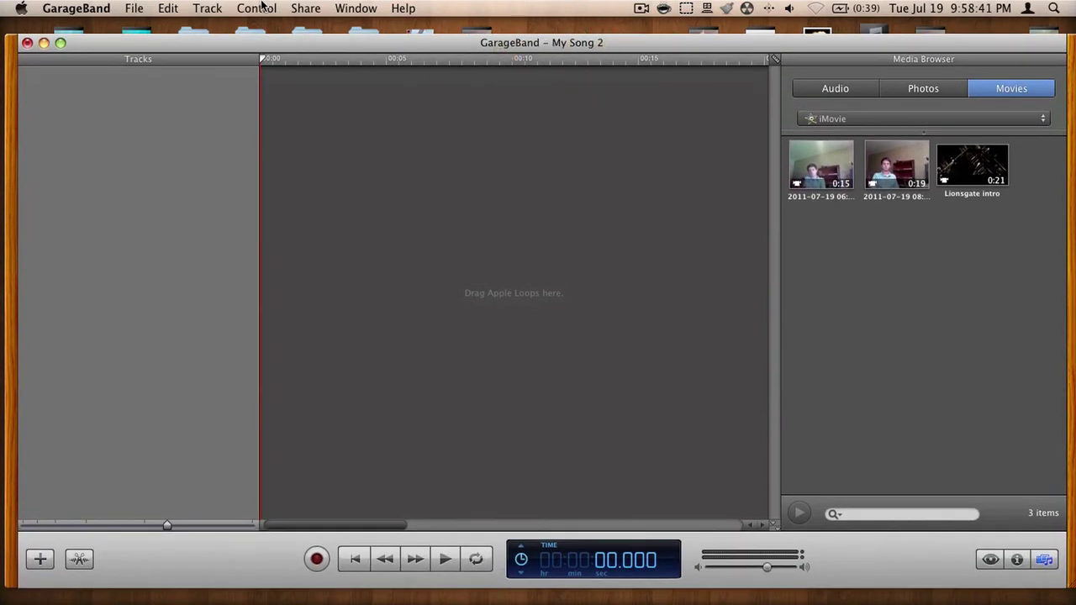
{"action": "left_click", "coordinate": [307, 8]}
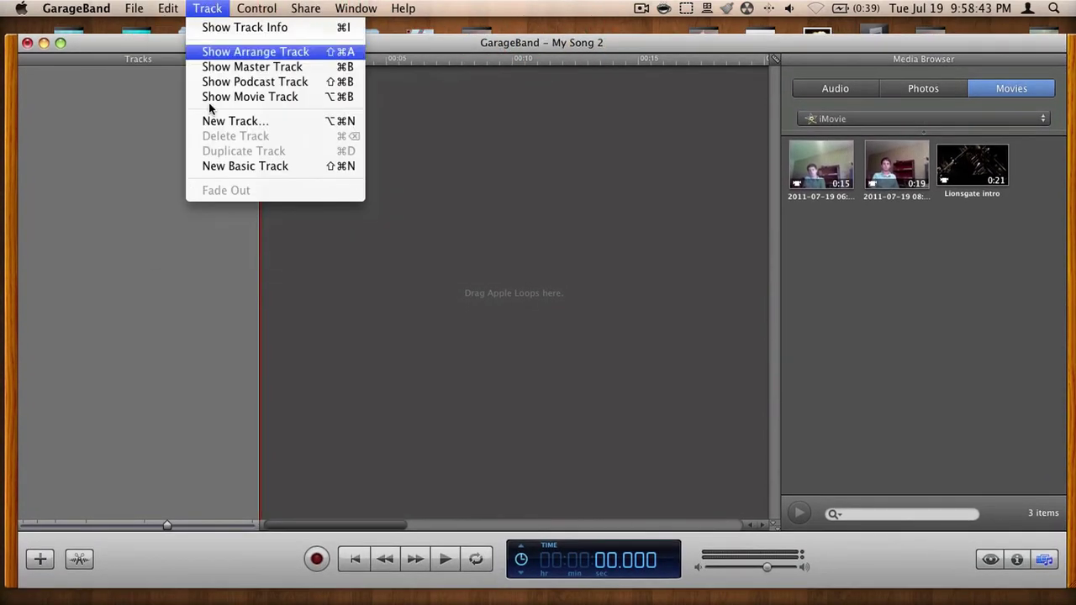
{"action": "left_click", "coordinate": [225, 121]}
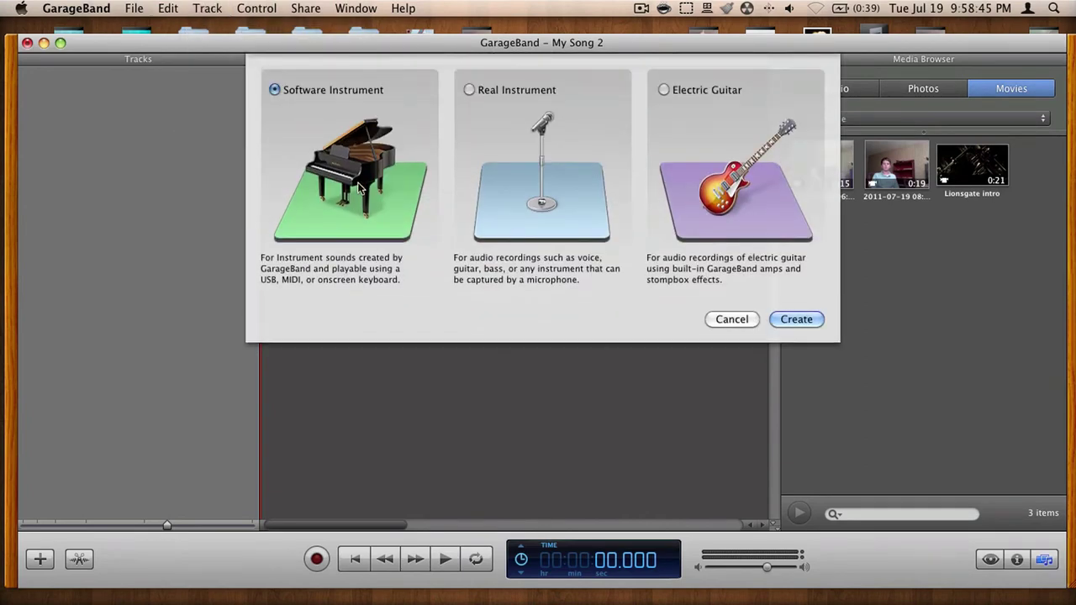
{"action": "left_click", "coordinate": [798, 320]}
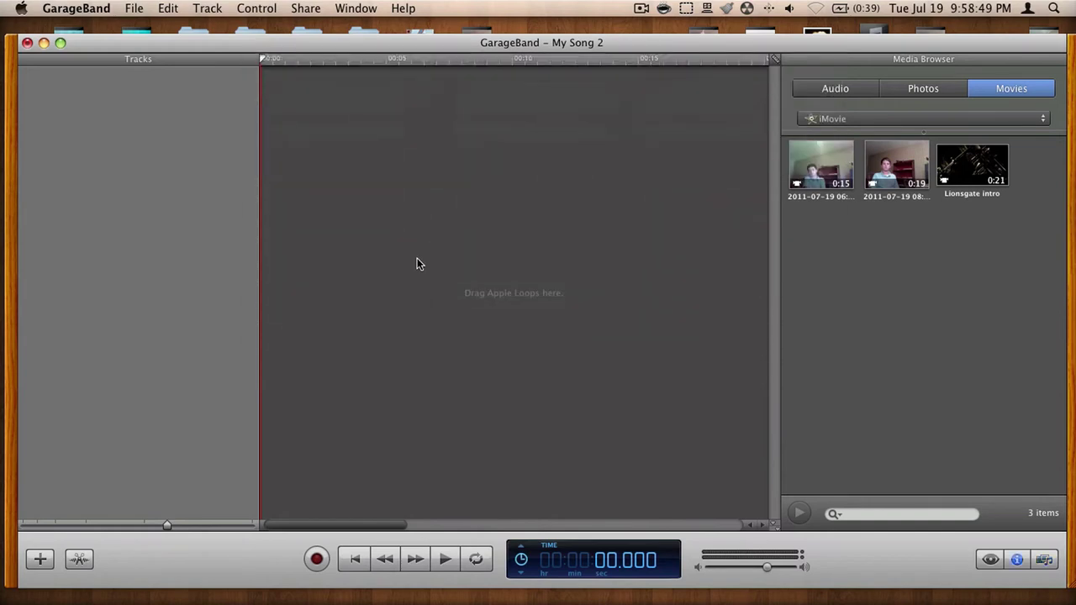
{"action": "left_click_drag", "start_coordinate": [425, 49], "coordinate": [435, 127]}
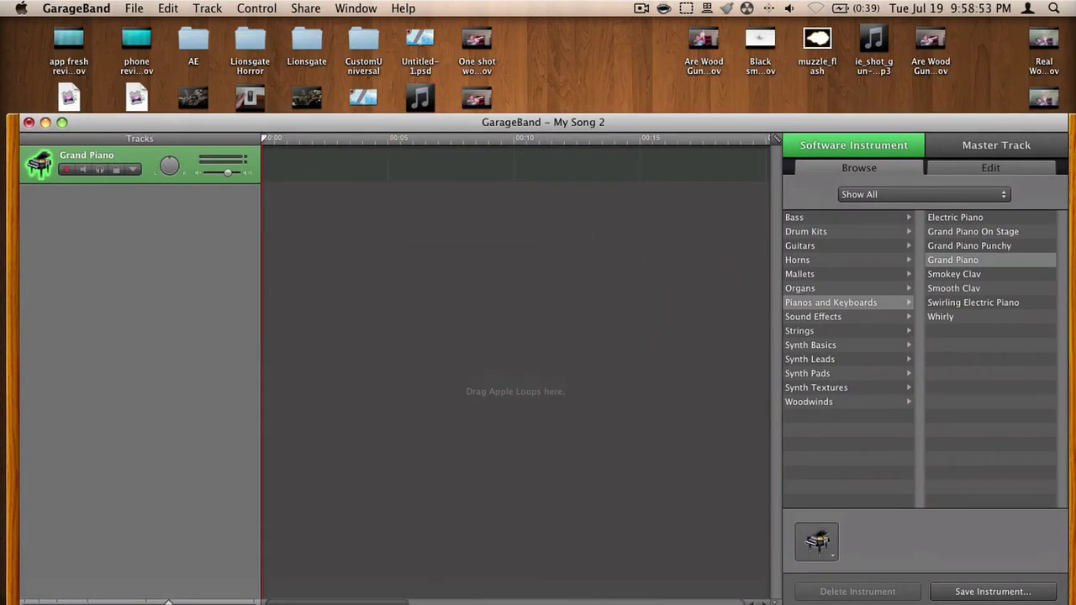
- Preview 'Are Wood Guns Real?_1' on the desktop and drag it into My Song 2's timeline
{"action": "left_click", "coordinate": [935, 42]}
{"action": "key", "text": "space"}
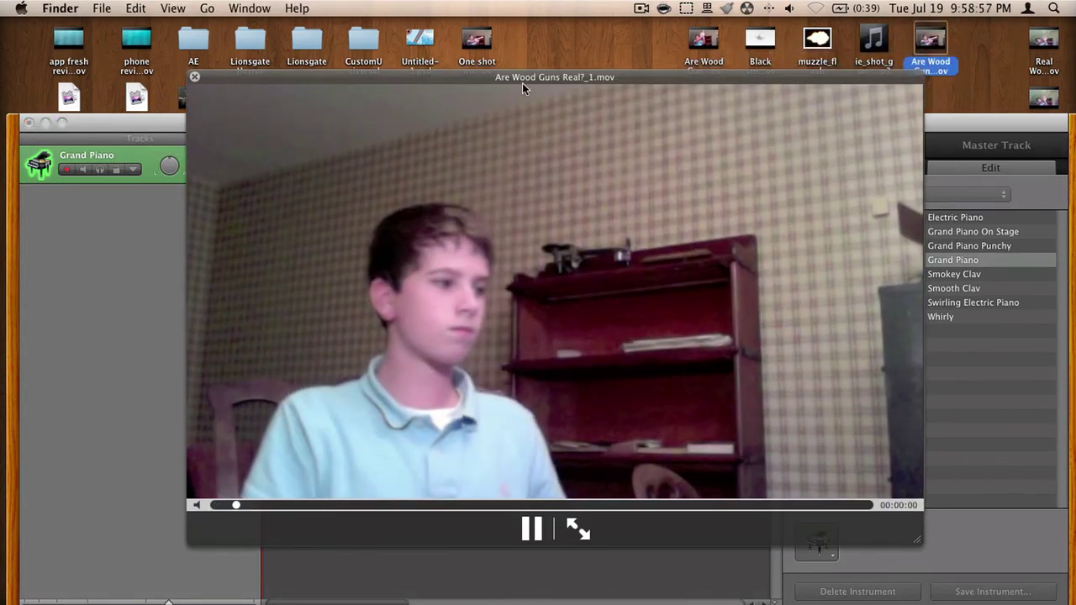
{"action": "key", "text": "space"}
{"action": "left_click_drag", "start_coordinate": [910, 50], "coordinate": [536, 128]}
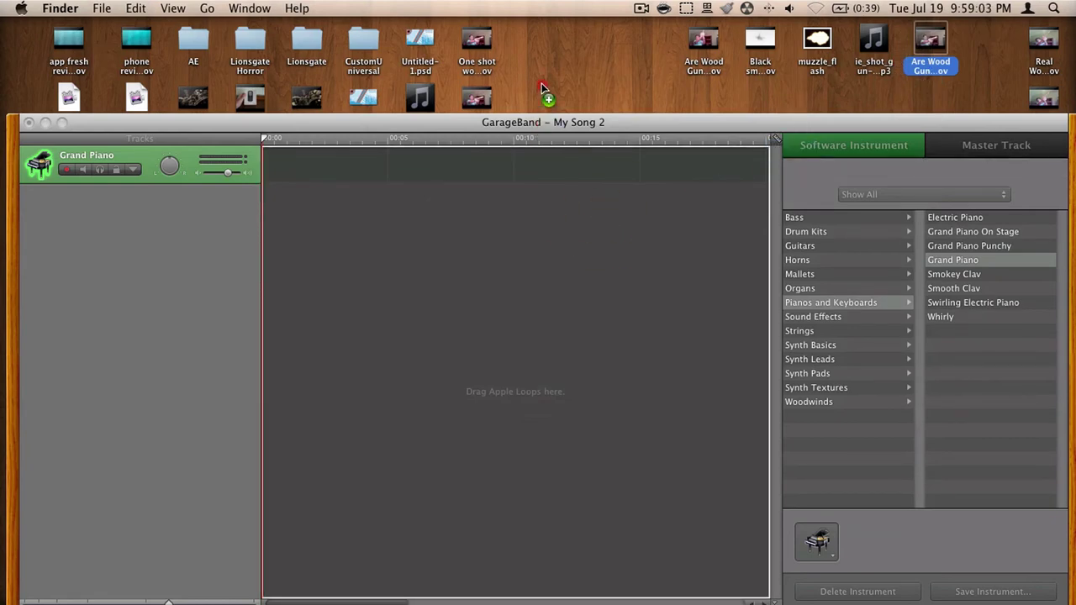
{"action": "left_click_drag", "start_coordinate": [540, 87], "coordinate": [550, 34]}
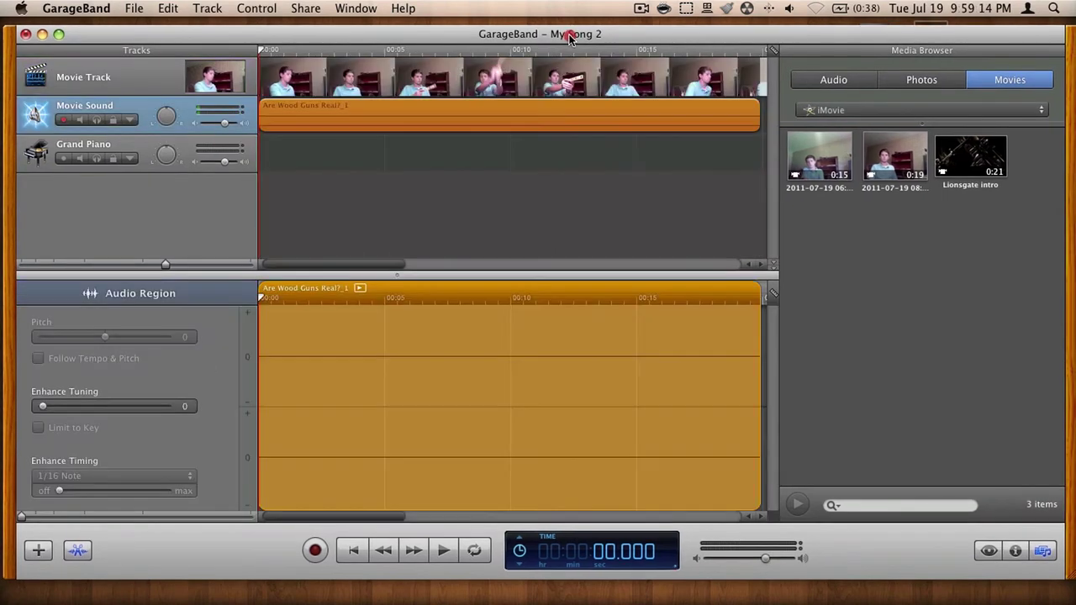
- Delete the Grand Piano track from My Song 2
{"action": "left_click_drag", "start_coordinate": [572, 39], "coordinate": [570, 38]}
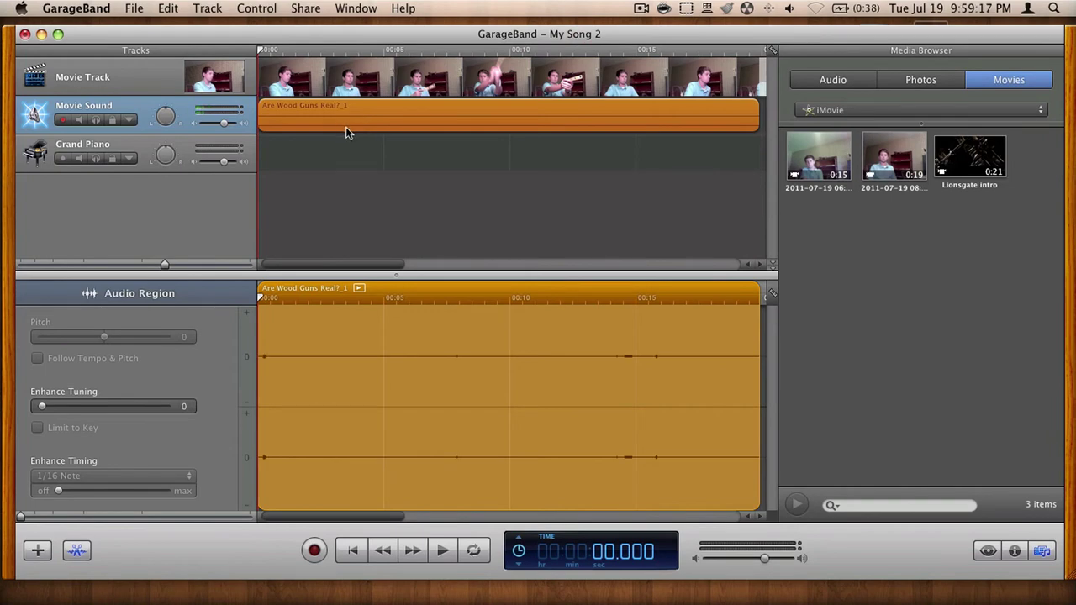
{"action": "left_click", "coordinate": [123, 144]}
{"action": "left_click", "coordinate": [300, 8]}
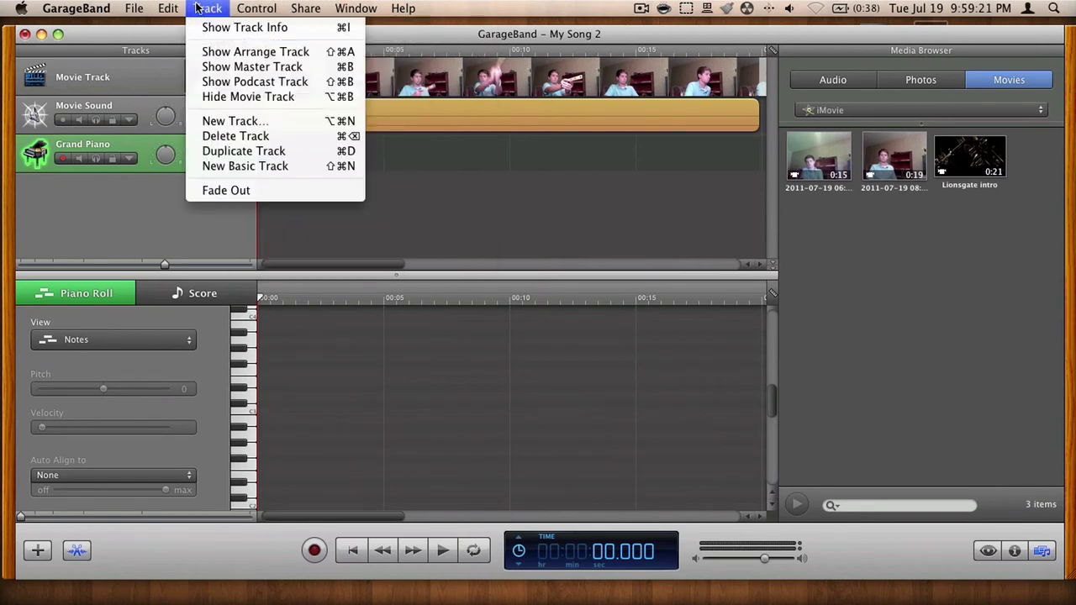
{"action": "left_click", "coordinate": [247, 139]}
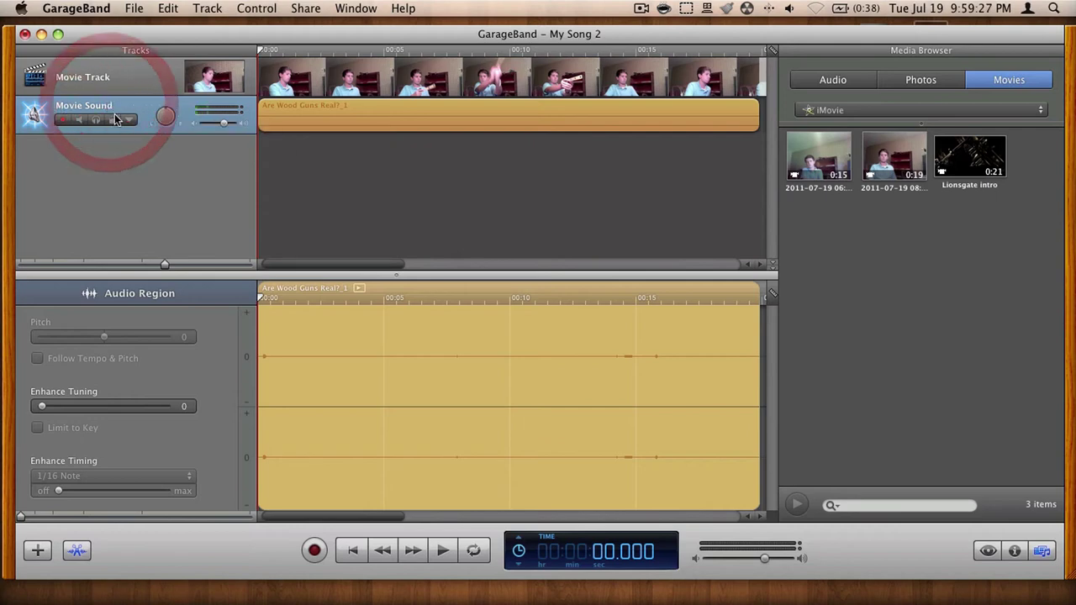
- Duplicate the Movie Sound track, then delete the original with the clip's audio
{"action": "key", "text": "super+d"}
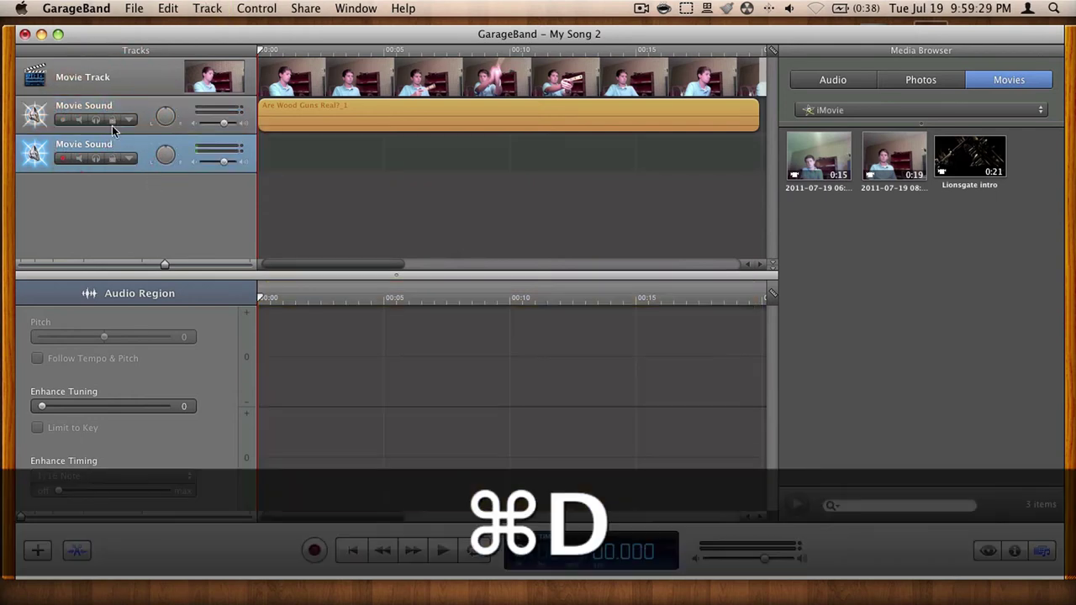
{"action": "left_click", "coordinate": [115, 117]}
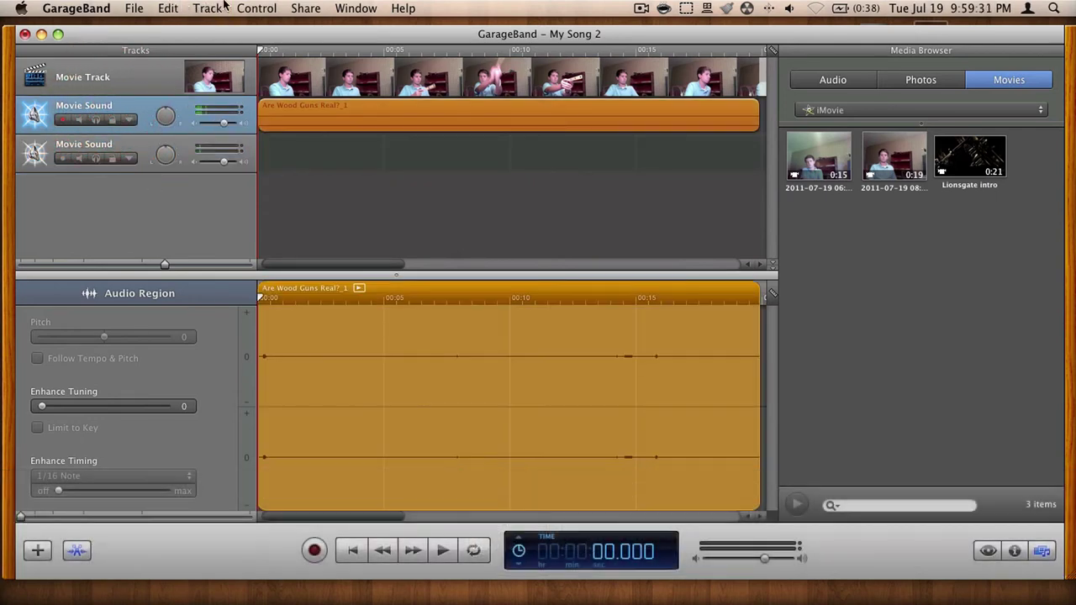
{"action": "left_click", "coordinate": [184, 7]}
{"action": "mouse_move", "coordinate": [207, 8]}
{"action": "left_click", "coordinate": [234, 133]}
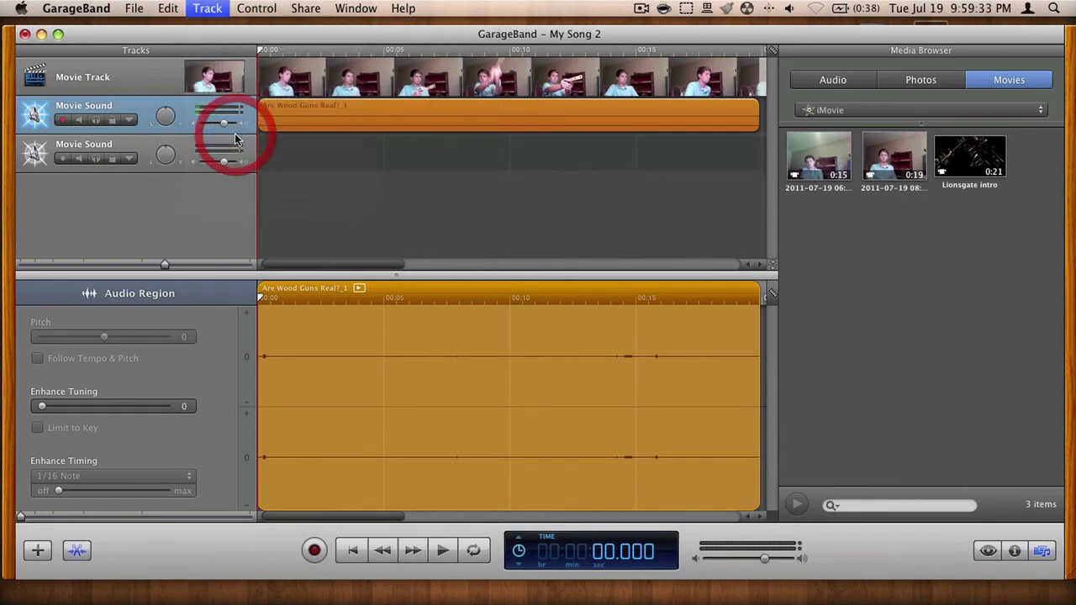
{"action": "left_click_drag", "start_coordinate": [349, 34], "coordinate": [350, 92]}
- Preview the gunshot mp3 on the desktop and drag it onto the Movie Sound track
{"action": "left_click", "coordinate": [874, 38]}
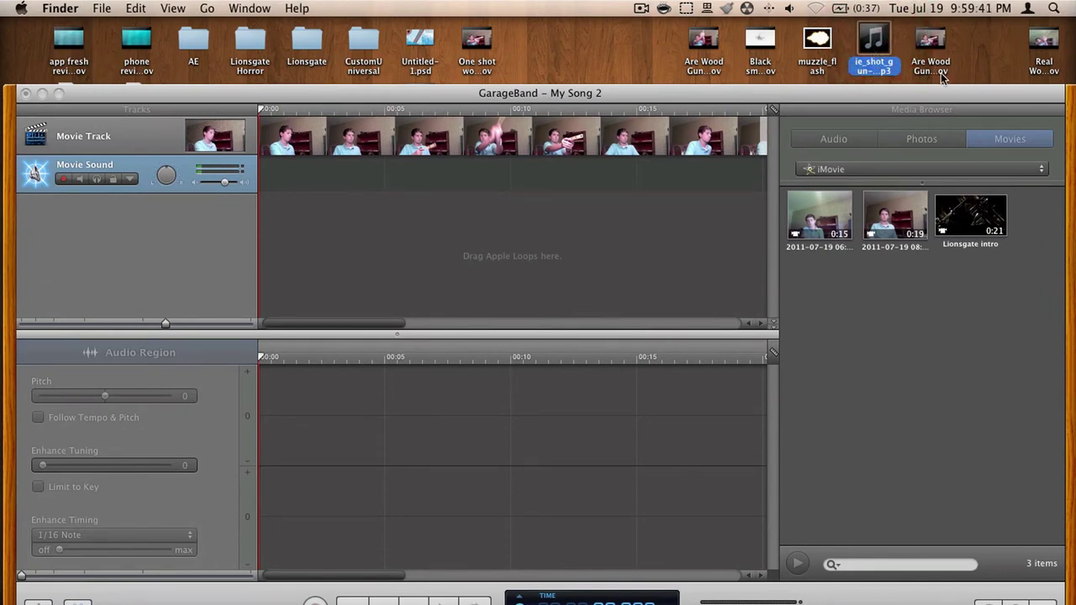
{"action": "key", "text": "space"}
{"action": "key", "text": "space"}
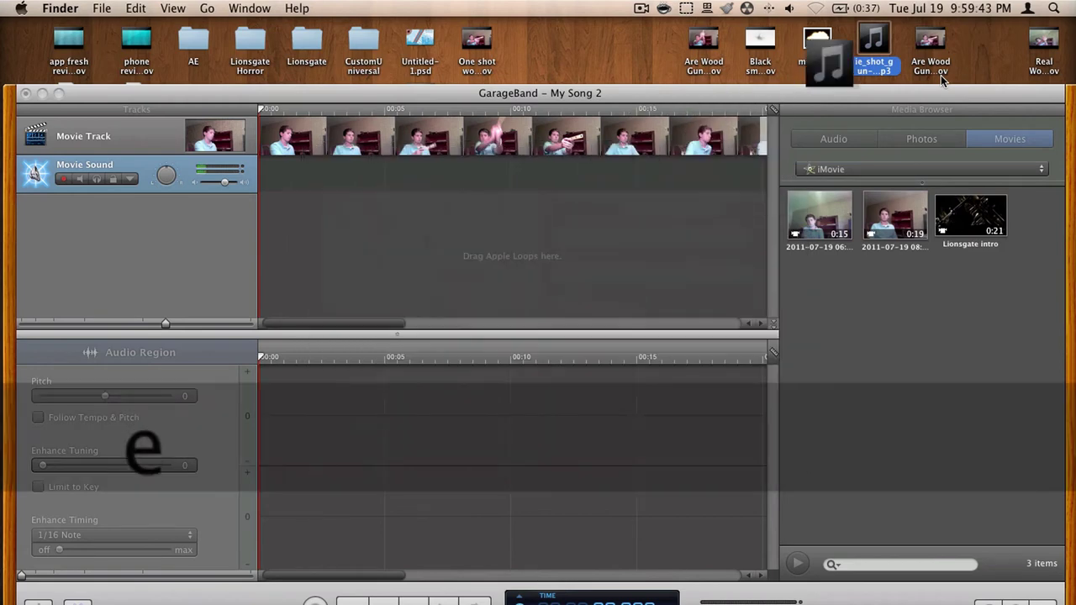
{"action": "left_click", "coordinate": [966, 80]}
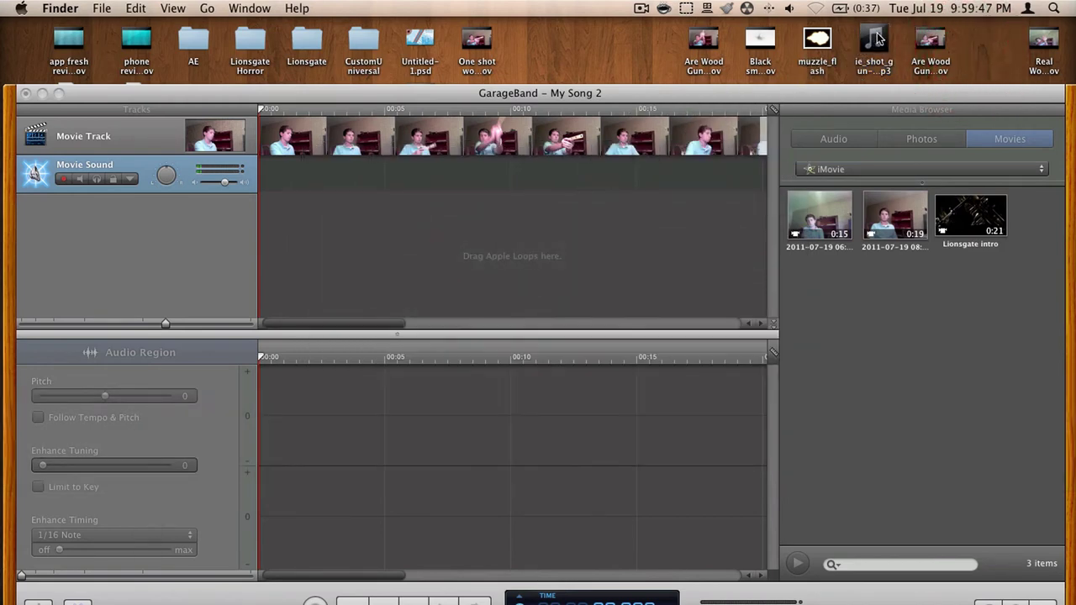
{"action": "left_click_drag", "start_coordinate": [877, 39], "coordinate": [600, 177]}
{"action": "left_click_drag", "start_coordinate": [576, 98], "coordinate": [582, 31]}
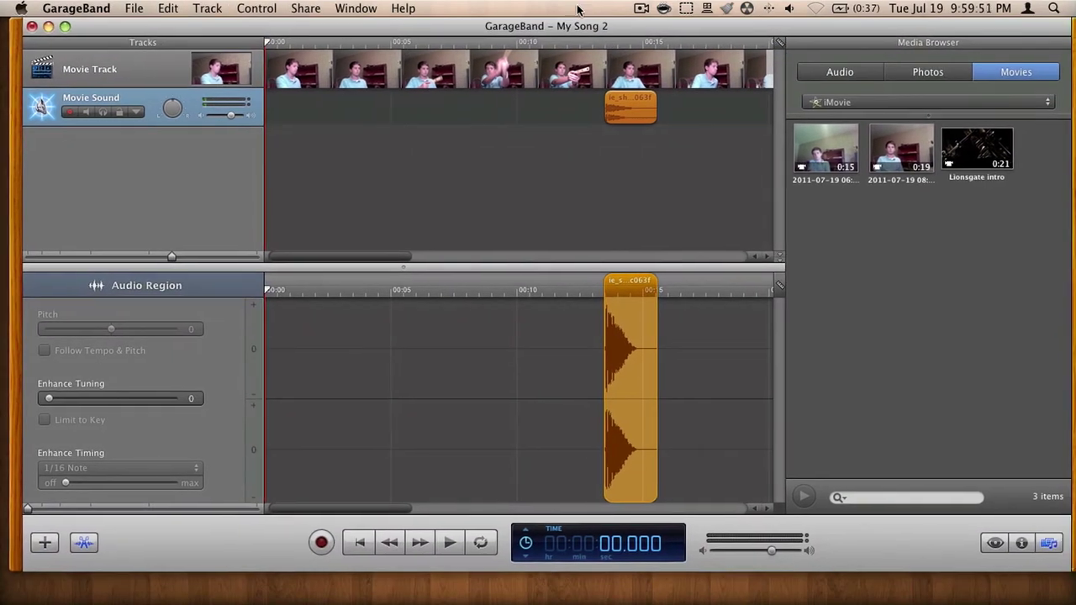
- Open the Movie Preview from the Movie Track and position it near the centre
{"action": "left_click", "coordinate": [137, 71]}
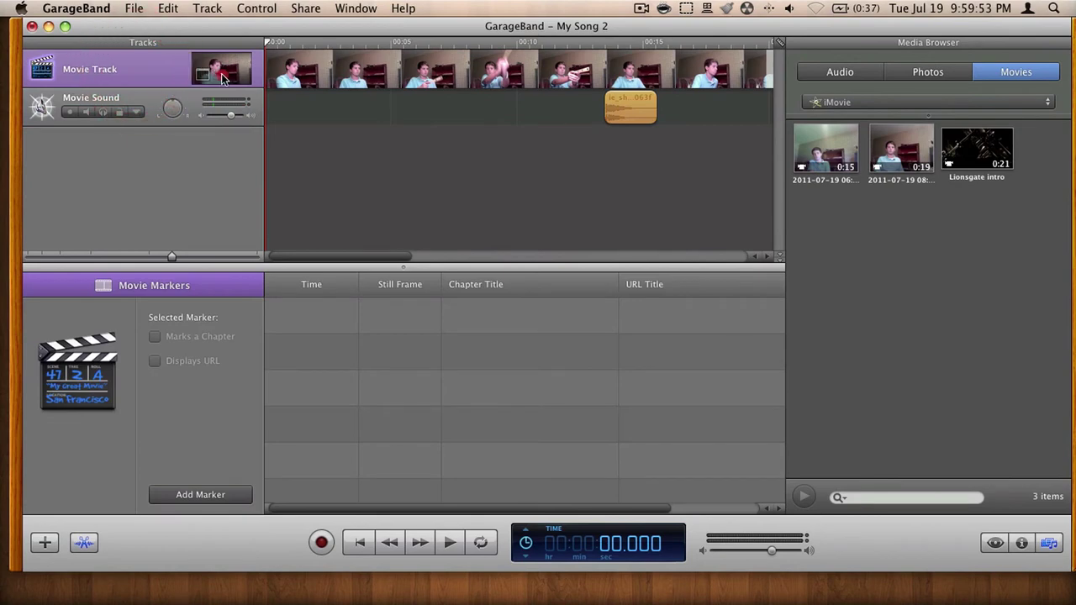
{"action": "left_click", "coordinate": [215, 71]}
{"action": "left_click_drag", "start_coordinate": [354, 200], "coordinate": [773, 252]}
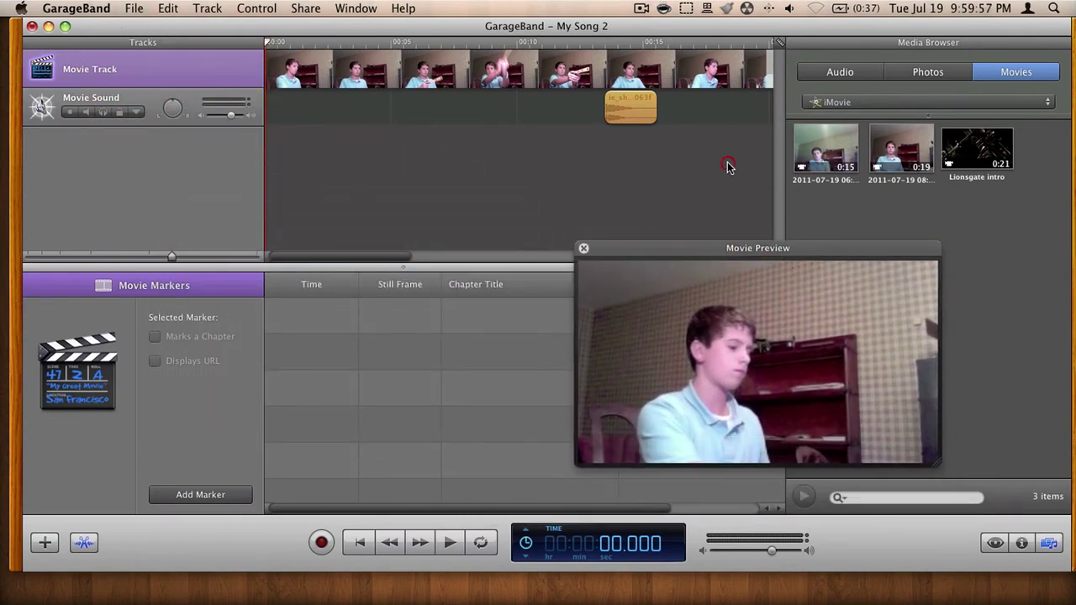
{"action": "left_click_drag", "start_coordinate": [826, 252], "coordinate": [527, 254]}
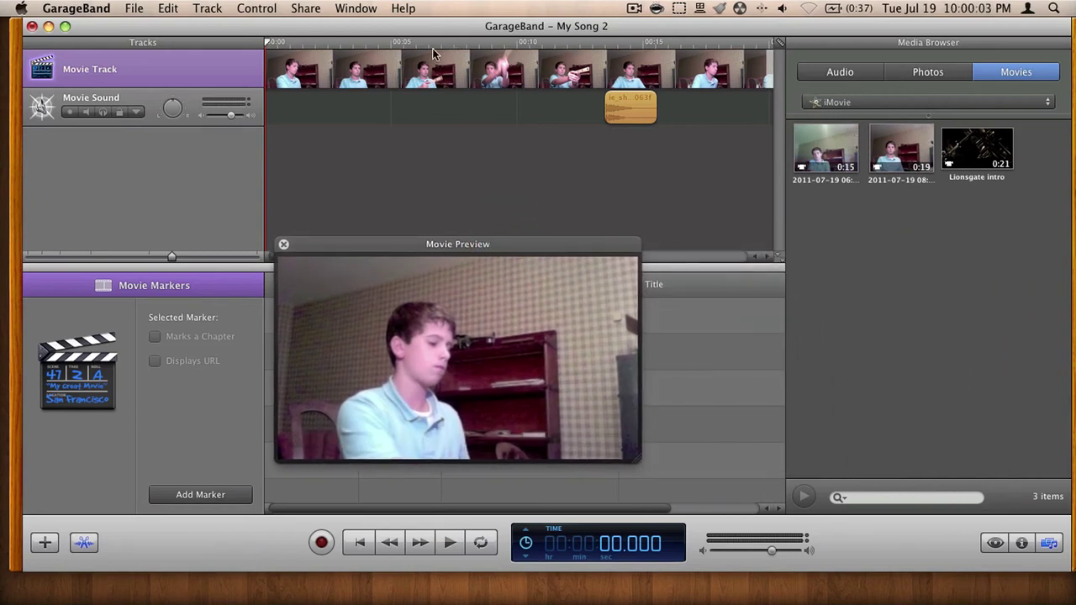
- Scrub to the firing frame at 7.781 s and slide the gunshot region to start there
{"action": "left_click_drag", "start_coordinate": [449, 42], "coordinate": [461, 46]}
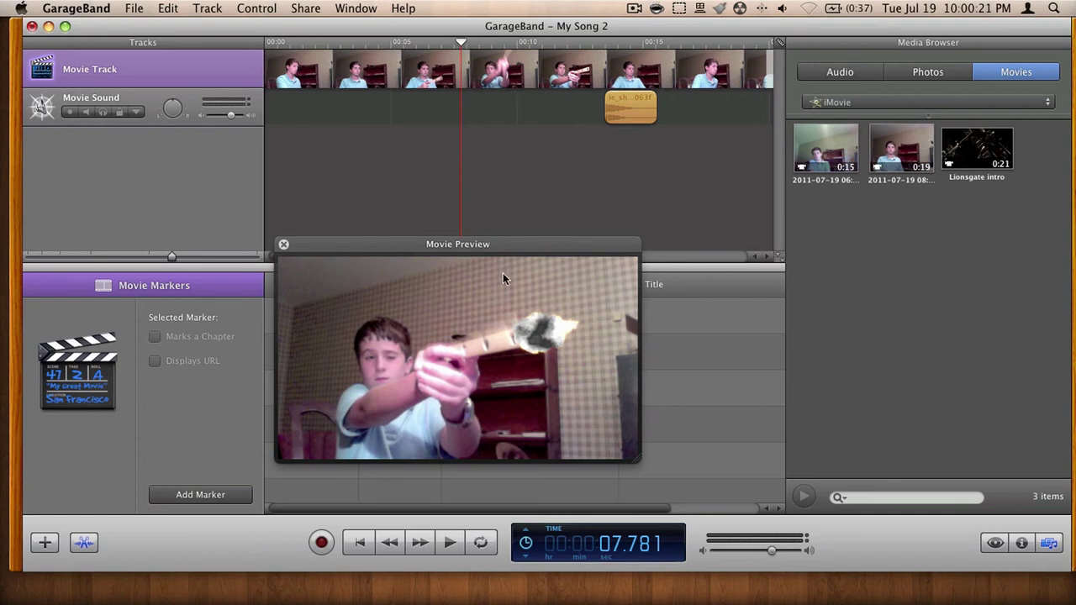
{"action": "left_click_drag", "start_coordinate": [510, 243], "coordinate": [523, 277]}
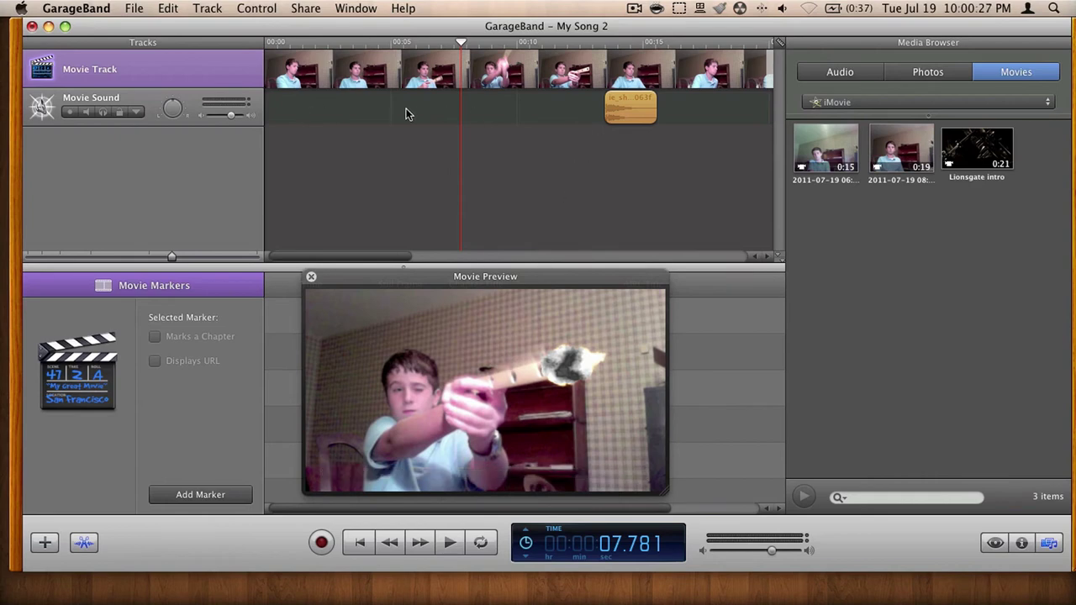
{"action": "left_click", "coordinate": [644, 108]}
{"action": "key", "text": "e"}
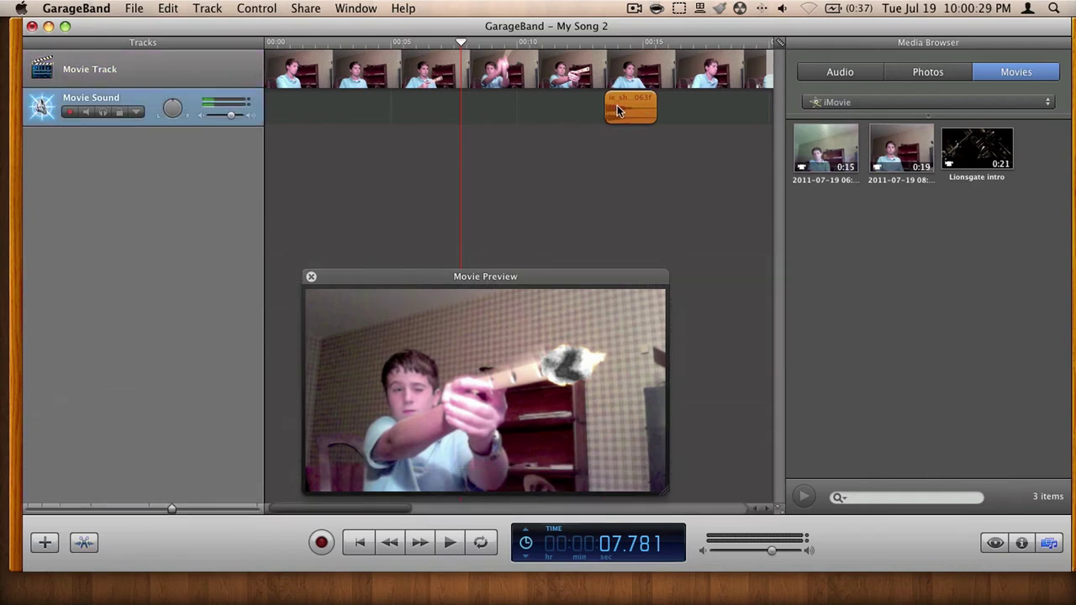
{"action": "double_click", "coordinate": [526, 104]}
{"action": "left_click_drag", "start_coordinate": [502, 283], "coordinate": [874, 175]}
{"action": "left_click_drag", "start_coordinate": [504, 111], "coordinate": [475, 114]}
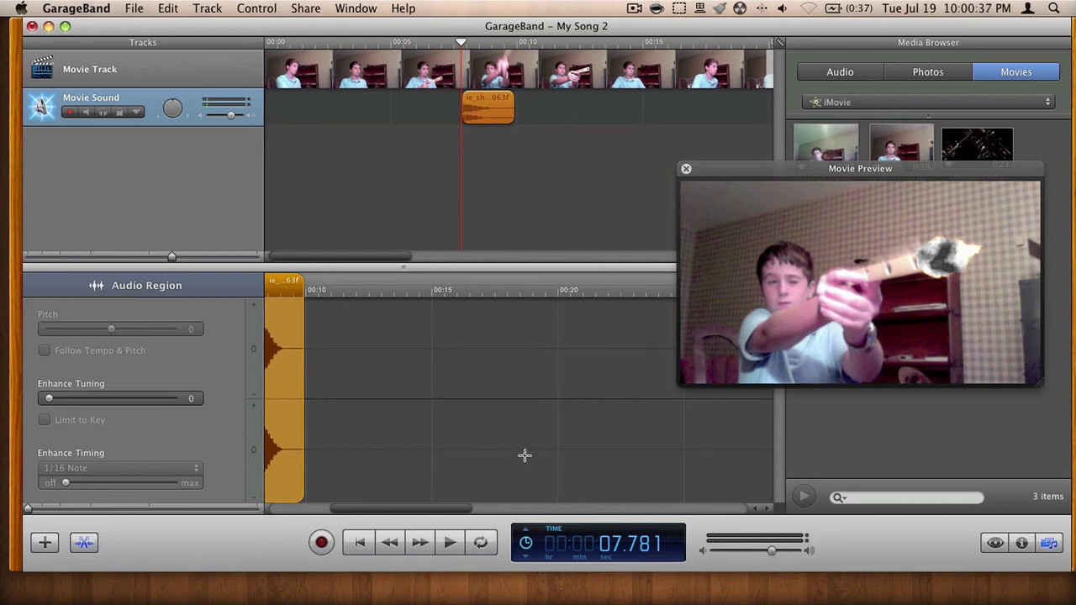
{"action": "scroll", "coordinate": [521, 446], "scroll_direction": "left", "scroll_amount": 5}
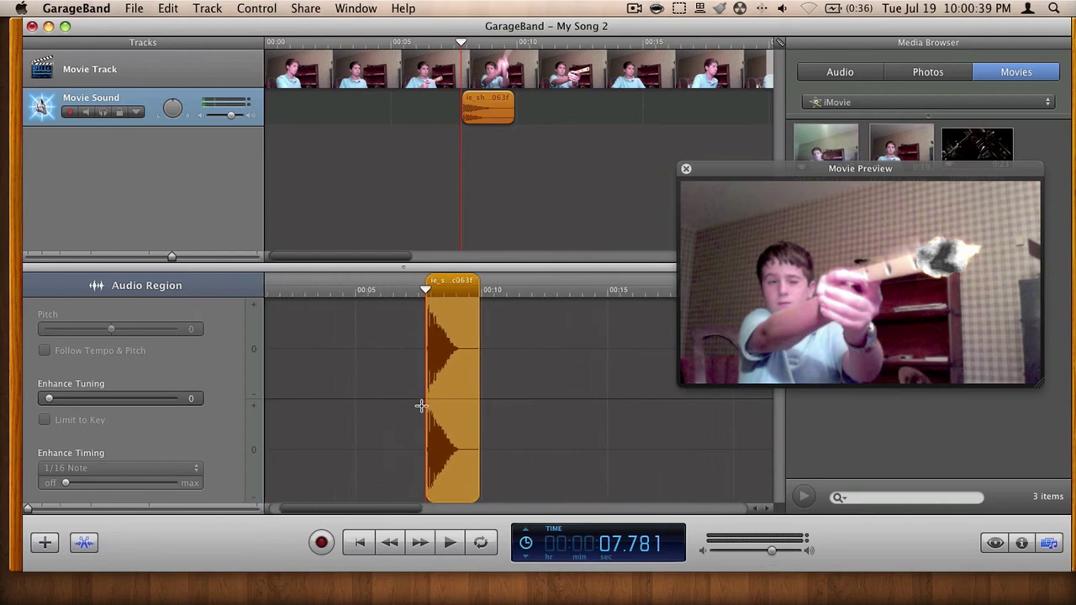
- Return to the start and reopen the Movie Preview enlarged and repositioned
{"action": "left_click", "coordinate": [595, 180]}
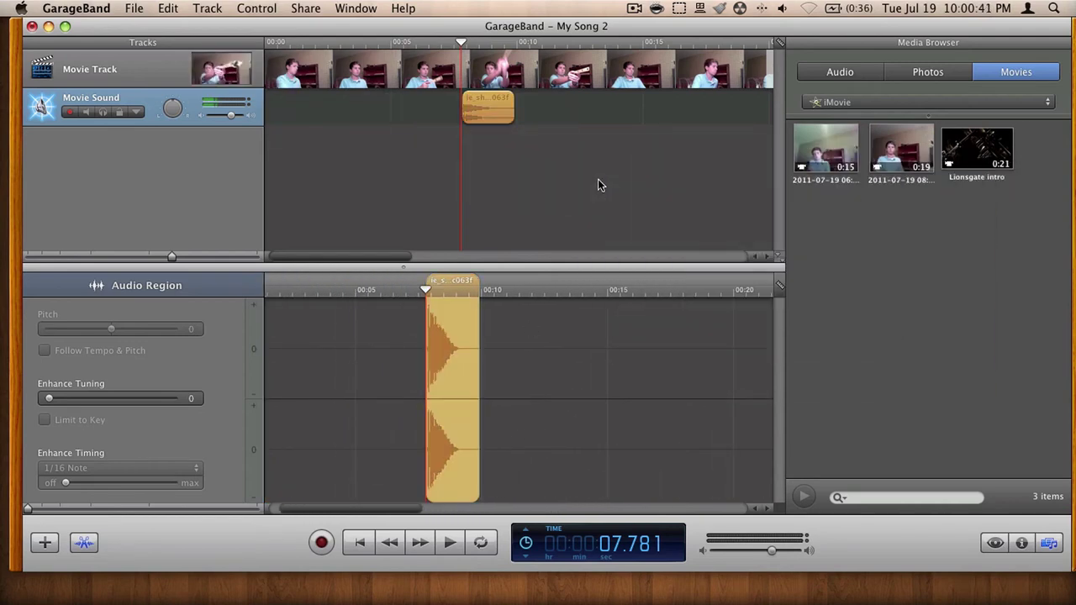
{"action": "left_click", "coordinate": [268, 43]}
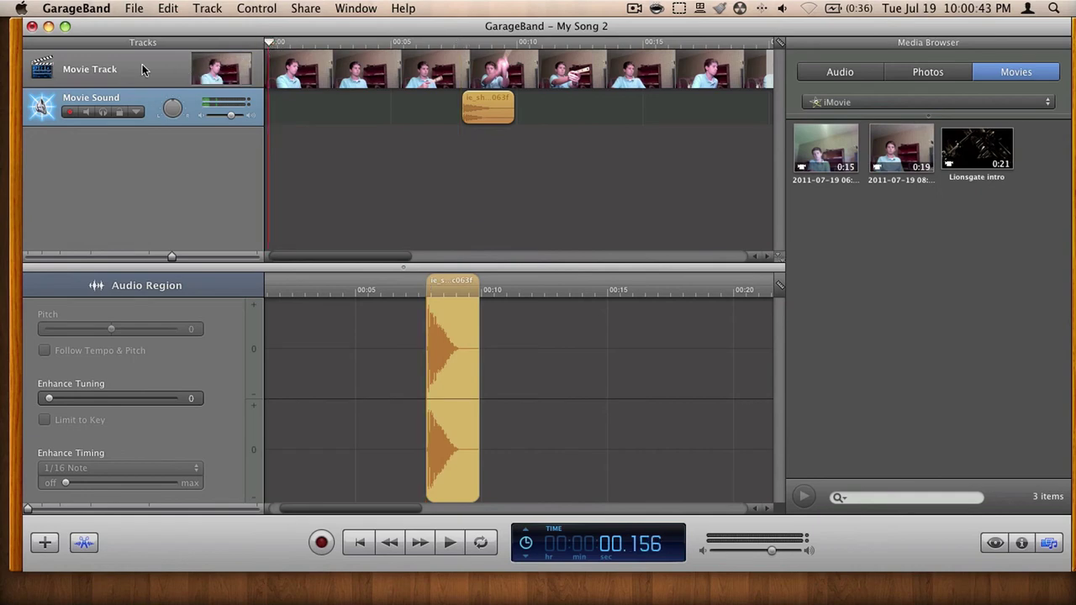
{"action": "left_click", "coordinate": [142, 64]}
{"action": "left_click", "coordinate": [236, 74]}
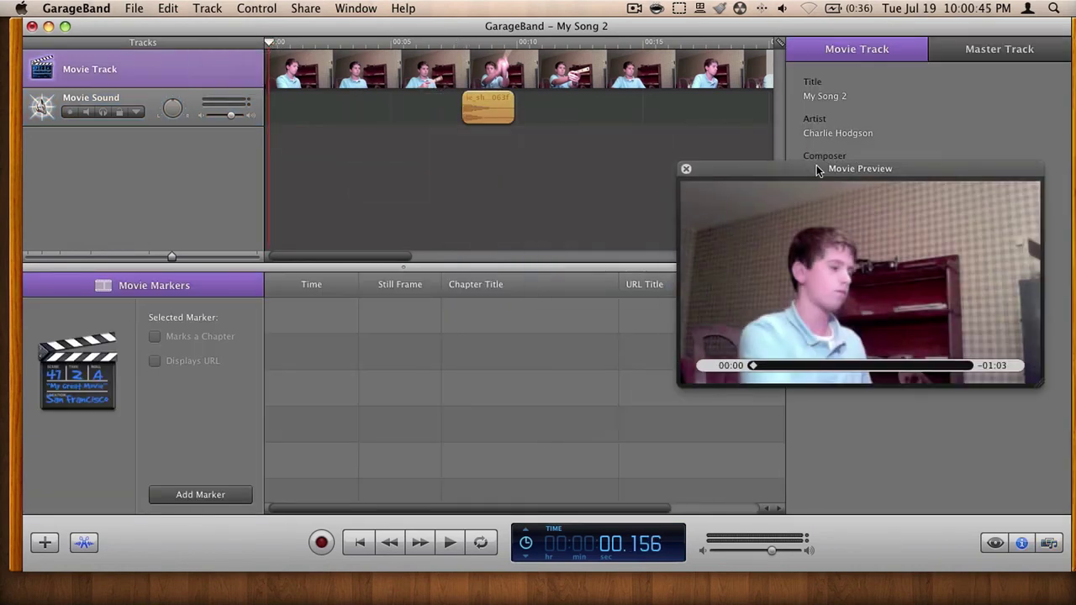
{"action": "left_click_drag", "start_coordinate": [816, 165], "coordinate": [432, 164]}
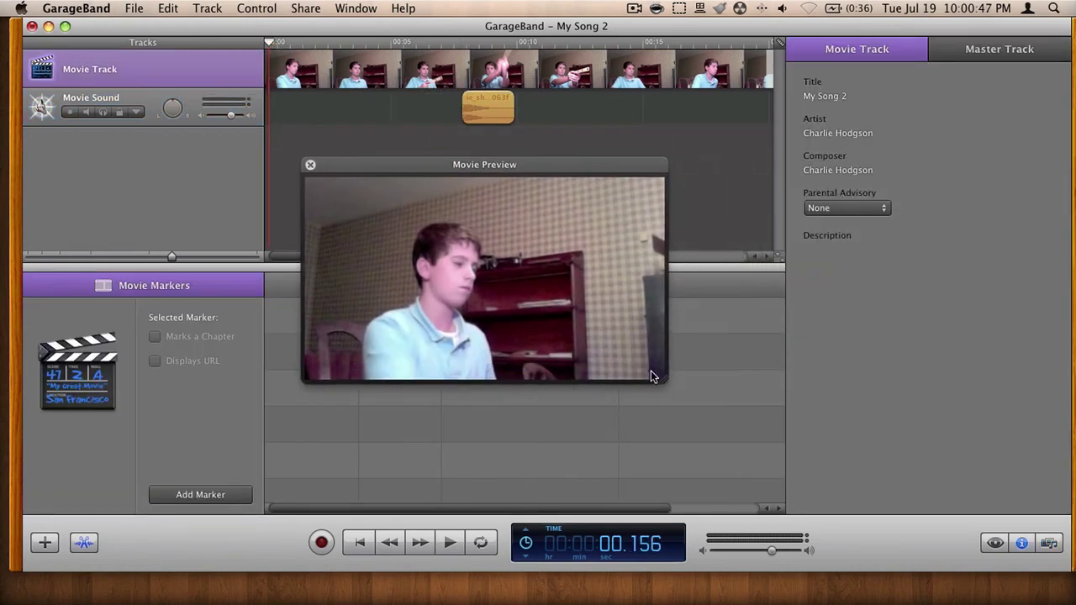
{"action": "left_click_drag", "start_coordinate": [666, 383], "coordinate": [883, 508]}
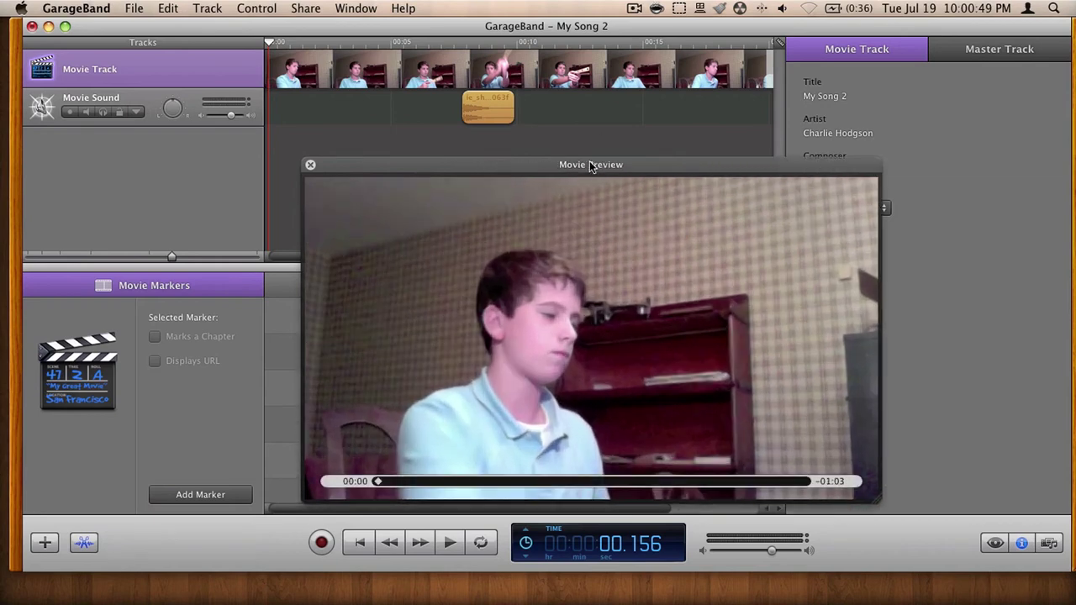
{"action": "left_click_drag", "start_coordinate": [591, 163], "coordinate": [526, 44]}
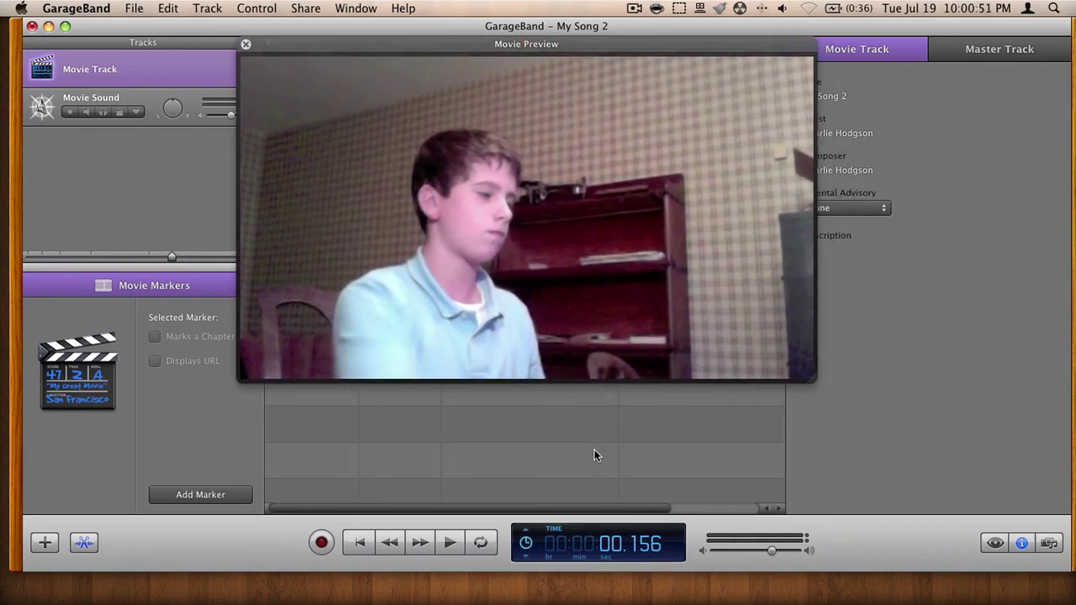
- Play the movie past the gunshot, stop, and close the preview
{"action": "key", "text": "space"}
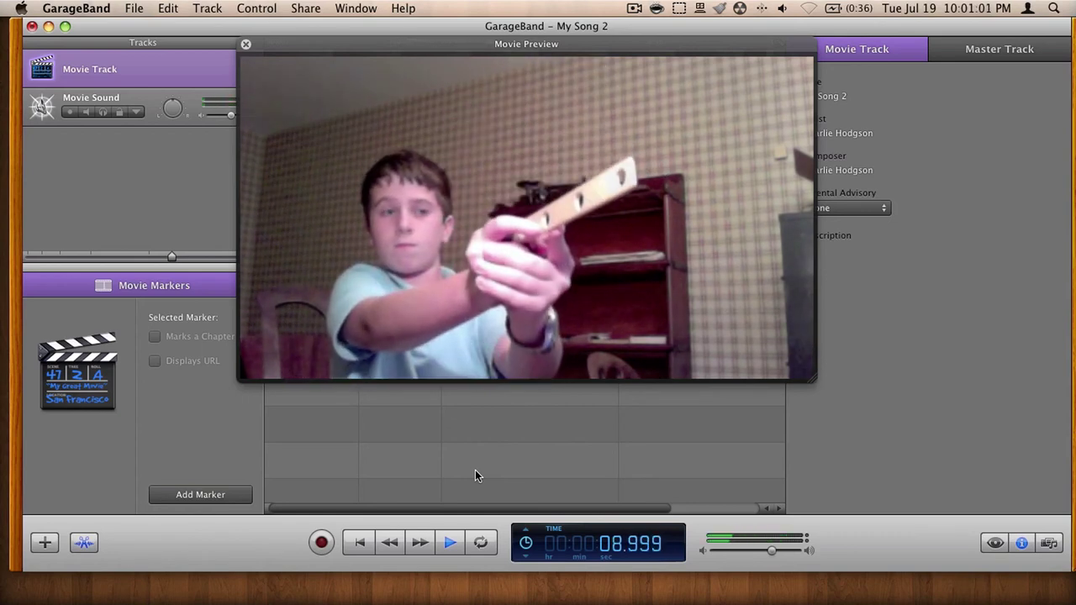
{"action": "key", "text": "space"}
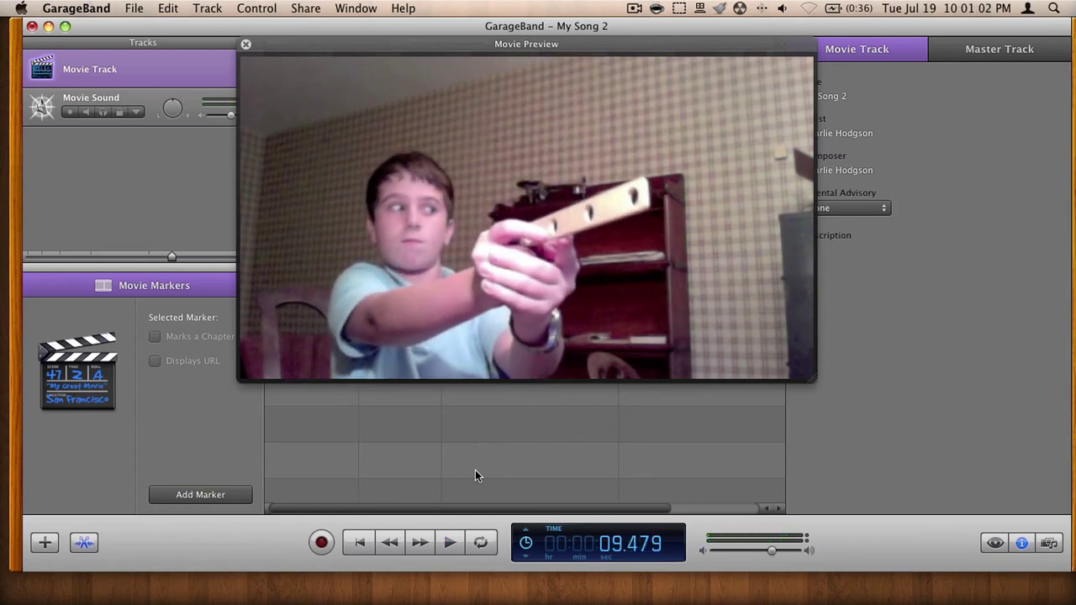
{"action": "left_click", "coordinate": [246, 44]}
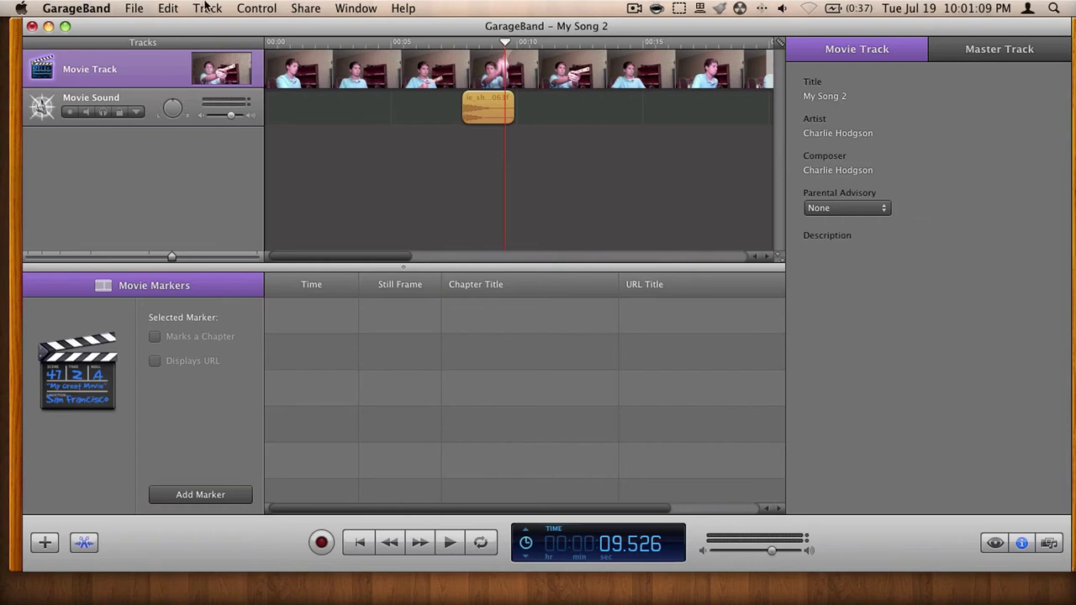
- Open Export Movie to Disk with the video setting left at Full Quality
{"action": "left_click", "coordinate": [307, 8]}
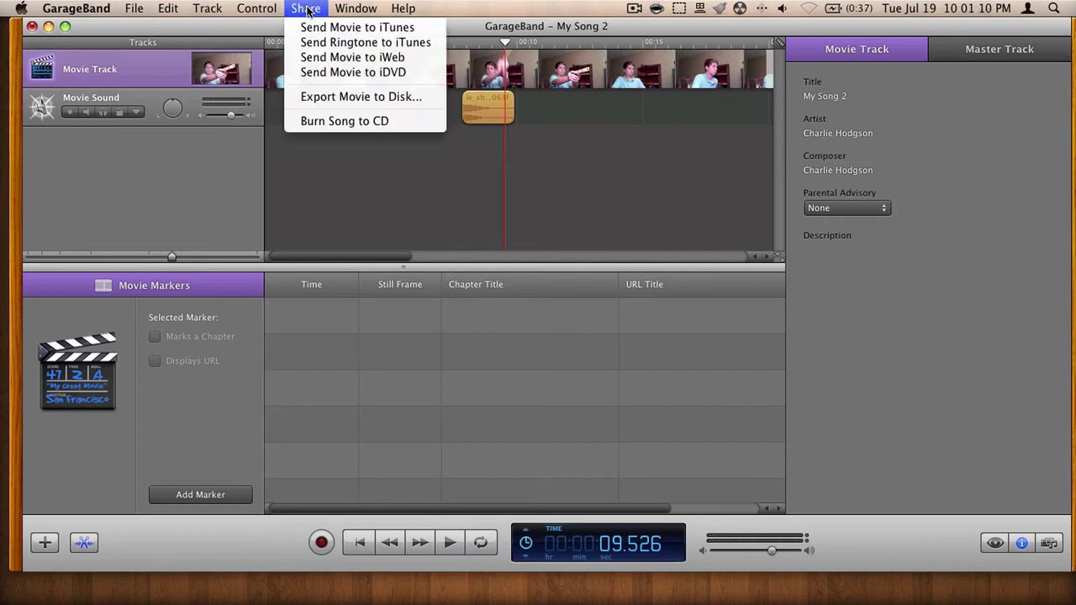
{"action": "left_click", "coordinate": [384, 97]}
{"action": "left_click", "coordinate": [508, 89]}
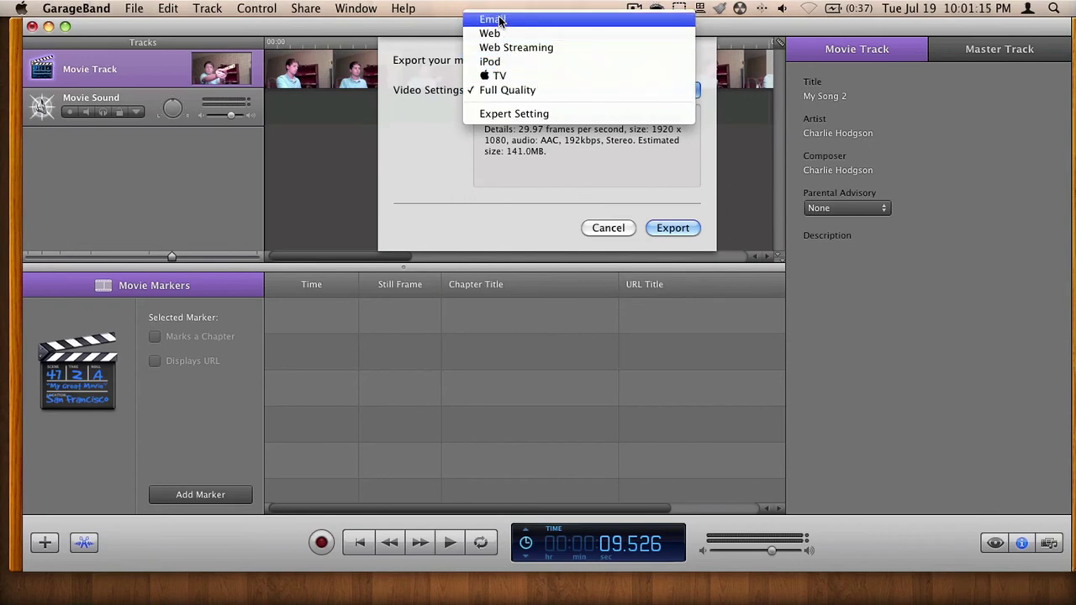
{"action": "left_click", "coordinate": [507, 75]}
{"action": "left_click", "coordinate": [510, 90]}
{"action": "left_click", "coordinate": [510, 90]}
{"action": "left_click", "coordinate": [511, 114]}
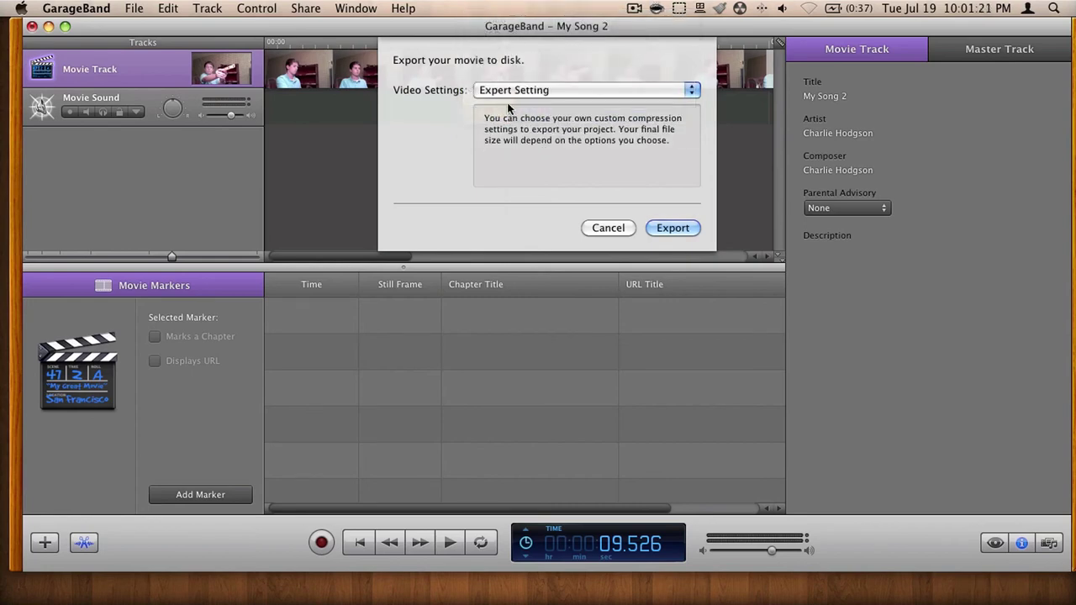
{"action": "left_click", "coordinate": [535, 92]}
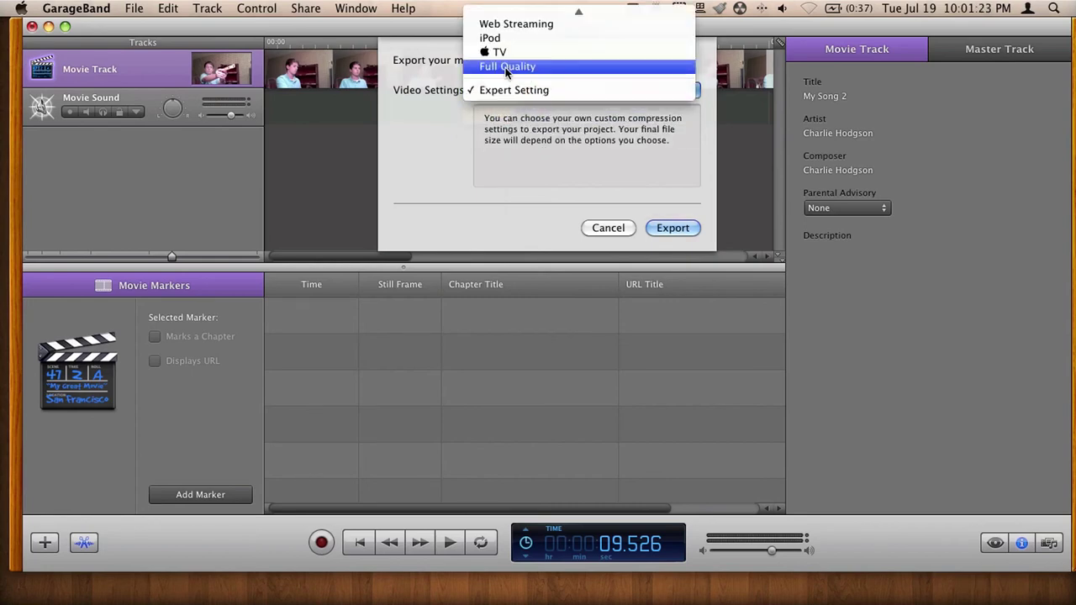
{"action": "left_click", "coordinate": [507, 71]}
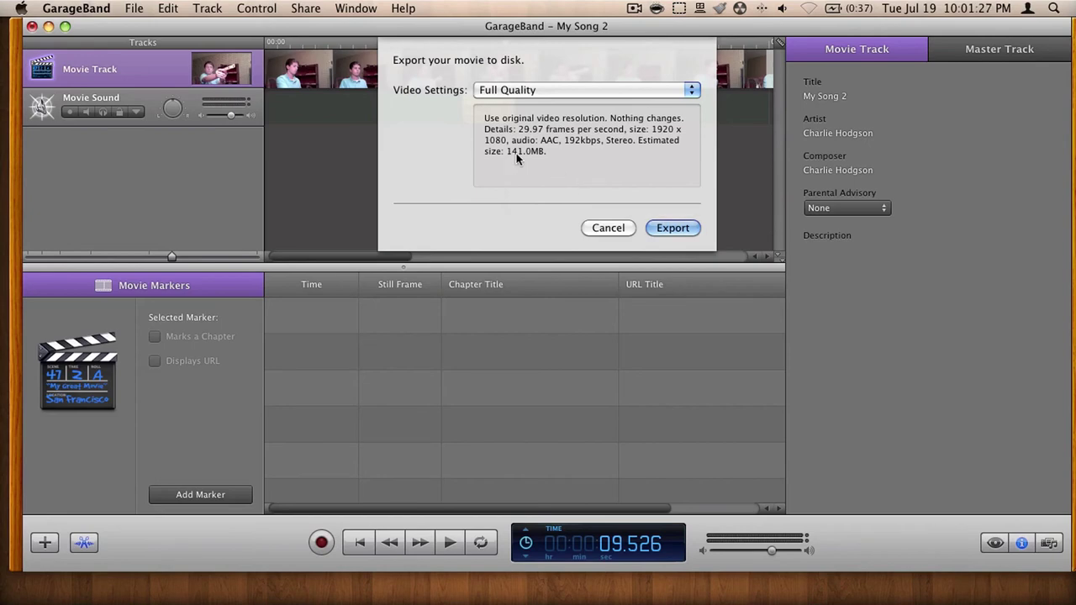
- Name the export 'Shooting a wooden gun realistic', saving to the Desktop
{"action": "left_click", "coordinate": [673, 227]}
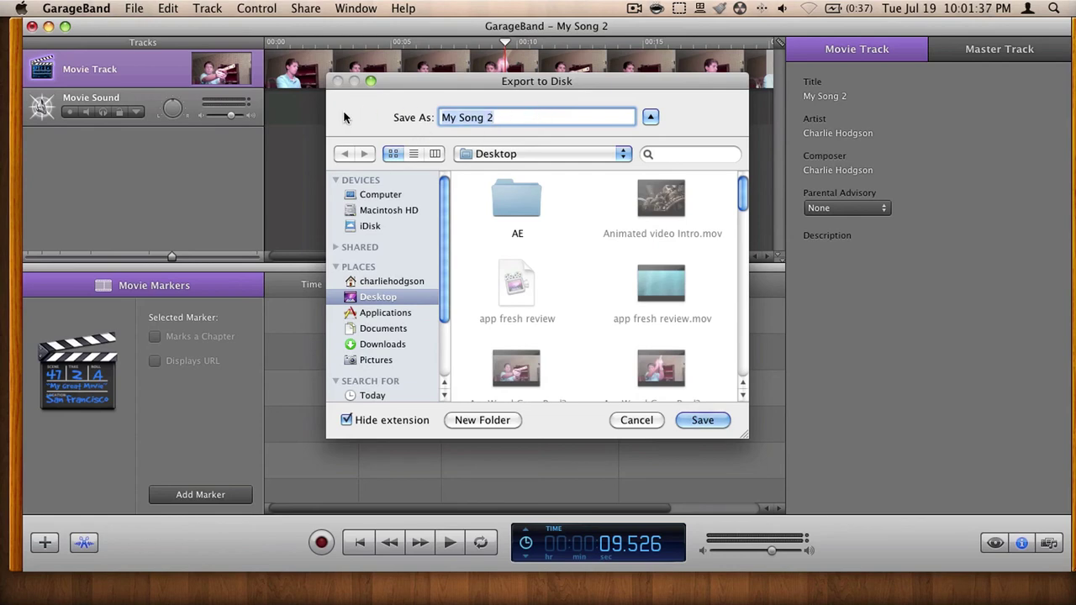
{"action": "type", "text": "Shooti"}
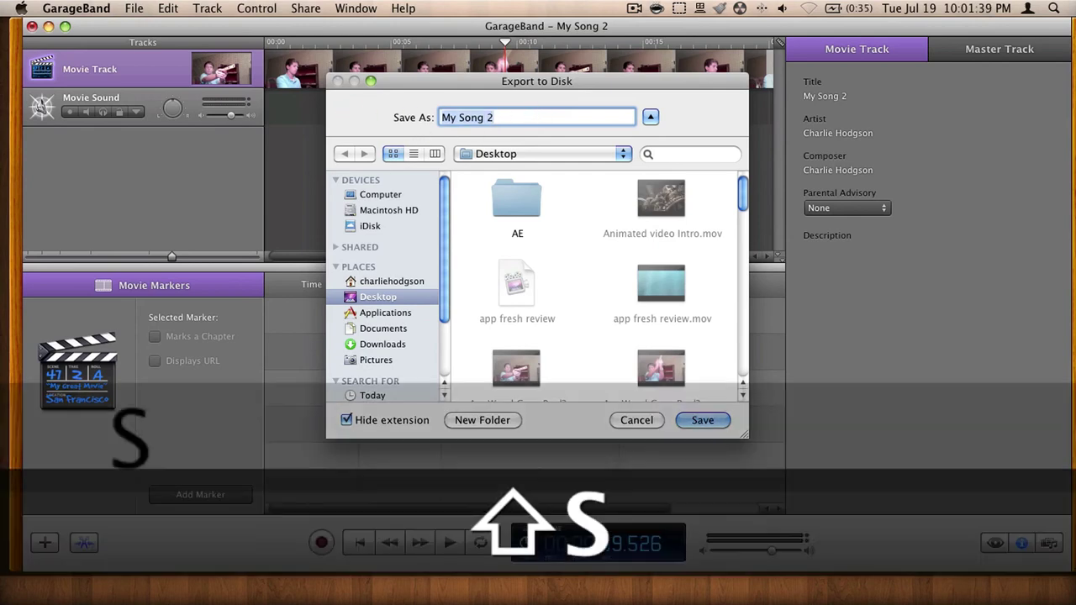
{"action": "type", "text": "ng "}
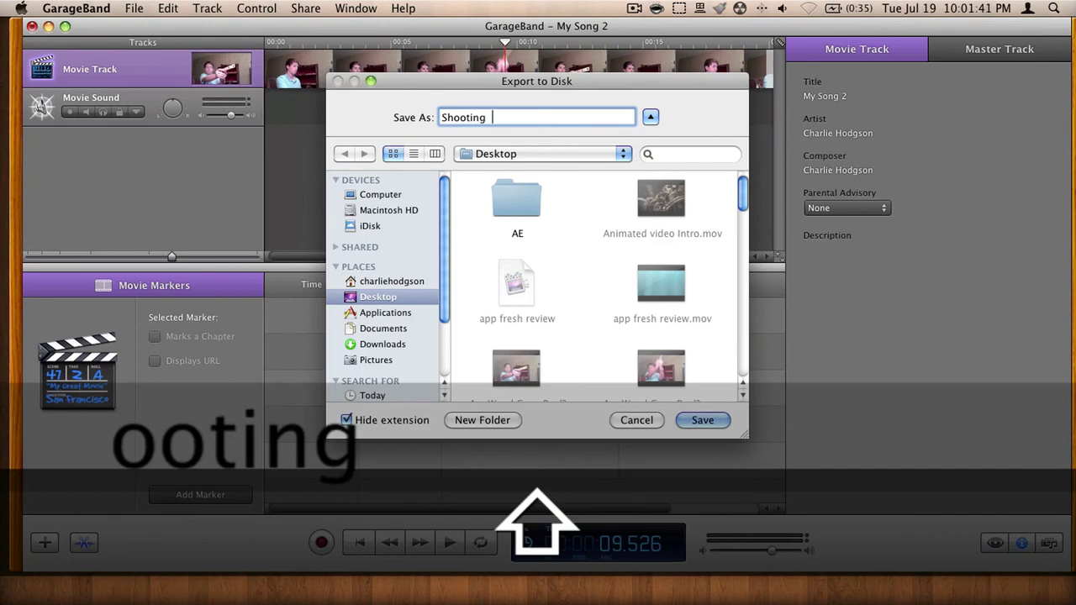
{"action": "type", "text": "A"}
{"action": "key", "text": "BackSpace"}
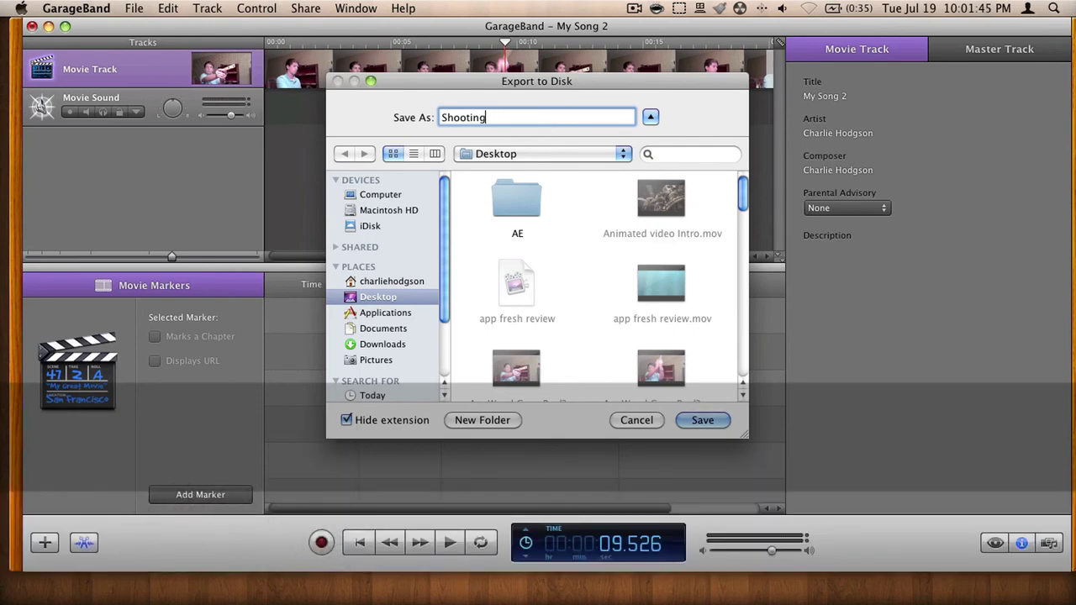
{"action": "type", "text": "a"}
{"action": "key", "text": "BackSpace"}
{"action": "type", "text": "a wooden gun re"}
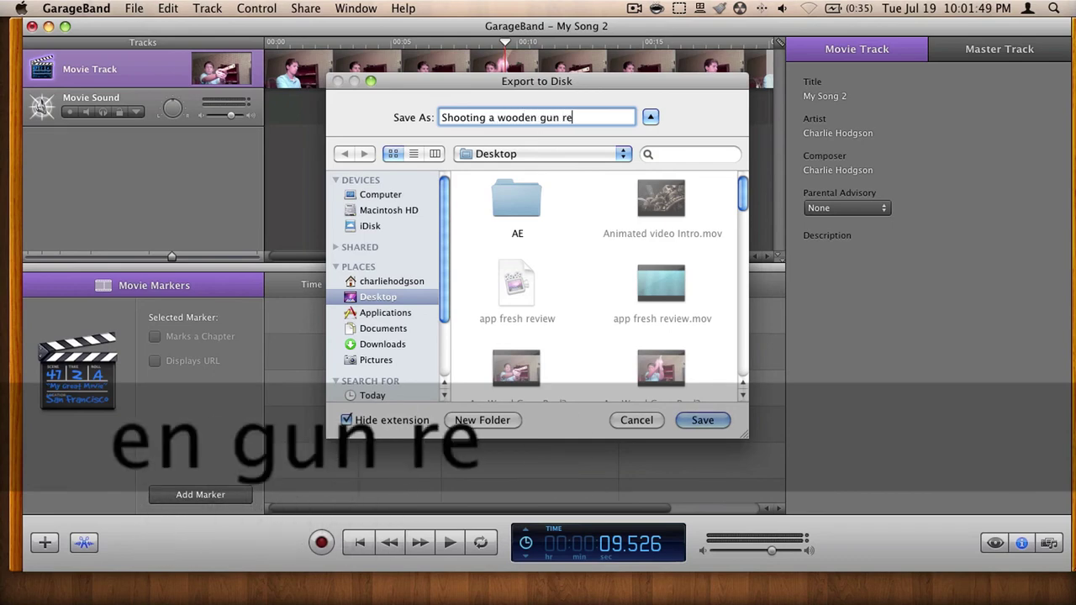
{"action": "type", "text": "alistic"}
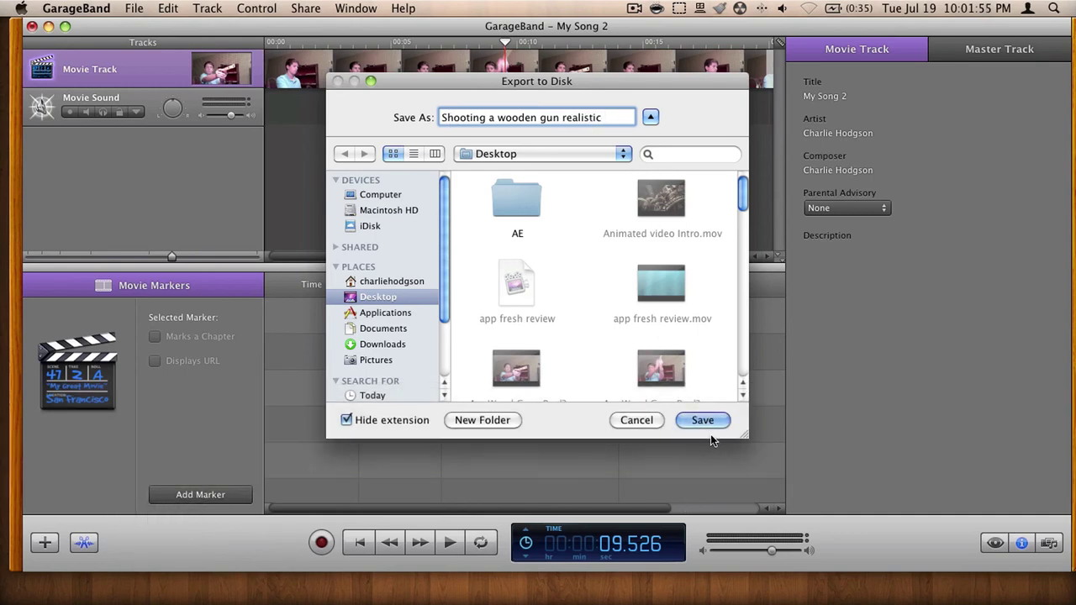
- Save the export to the Desktop and let the mixdown finish
{"action": "left_click", "coordinate": [701, 420]}
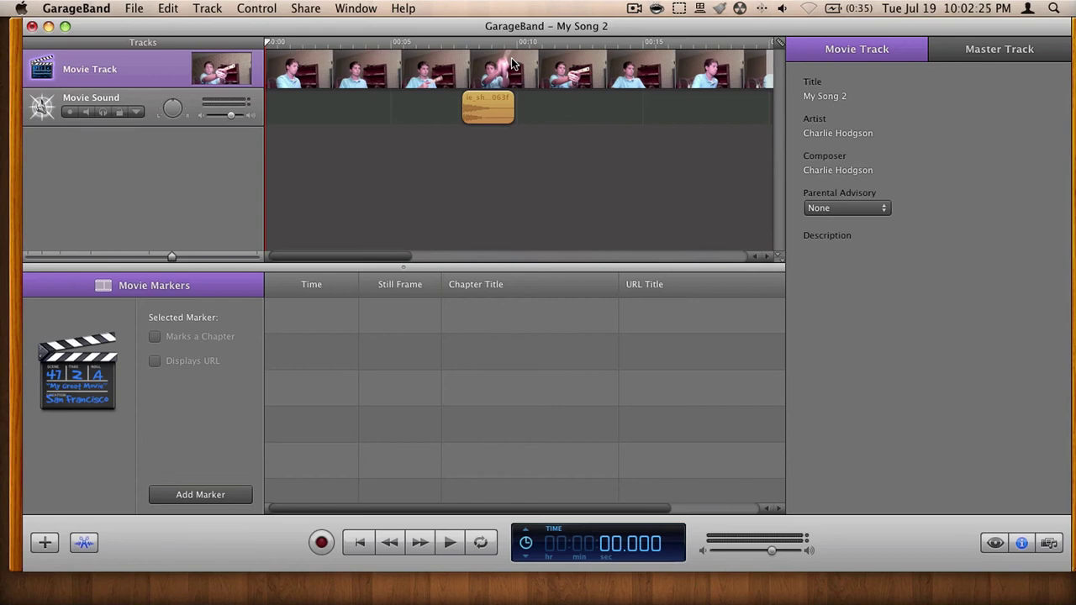
- Minimize GarageBand and open the exported Shooting movie in QuickTime Player
{"action": "left_click", "coordinate": [48, 27]}
{"action": "left_click", "coordinate": [555, 265]}
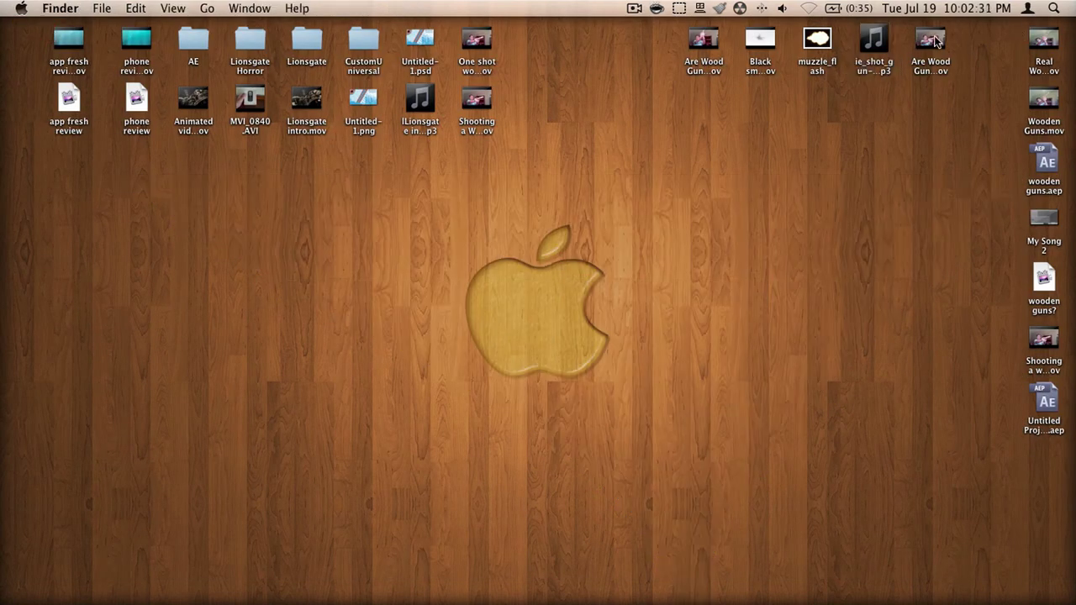
{"action": "left_click_drag", "start_coordinate": [1030, 338], "coordinate": [851, 334]}
{"action": "left_click", "coordinate": [881, 346]}
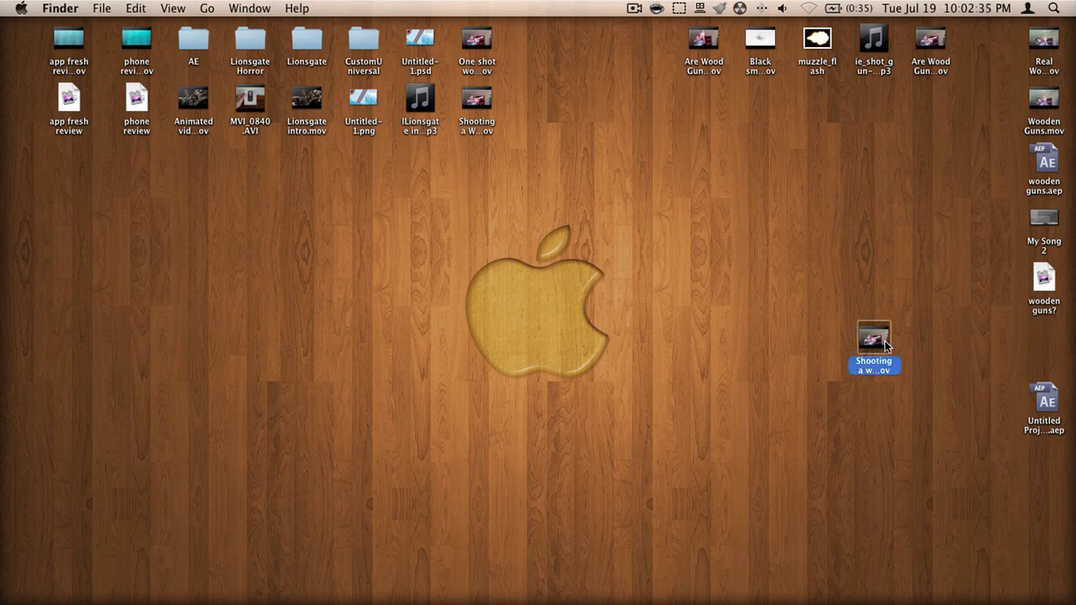
{"action": "left_click", "coordinate": [741, 339]}
{"action": "mouse_move", "coordinate": [707, 593]}
{"action": "left_click", "coordinate": [706, 573]}
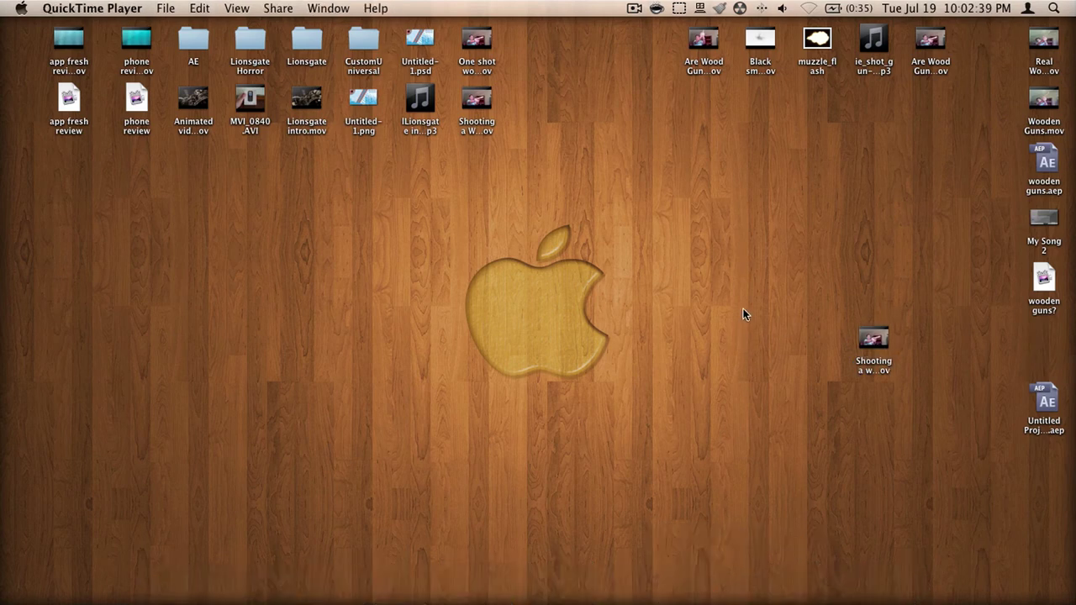
{"action": "double_click", "coordinate": [491, 117]}
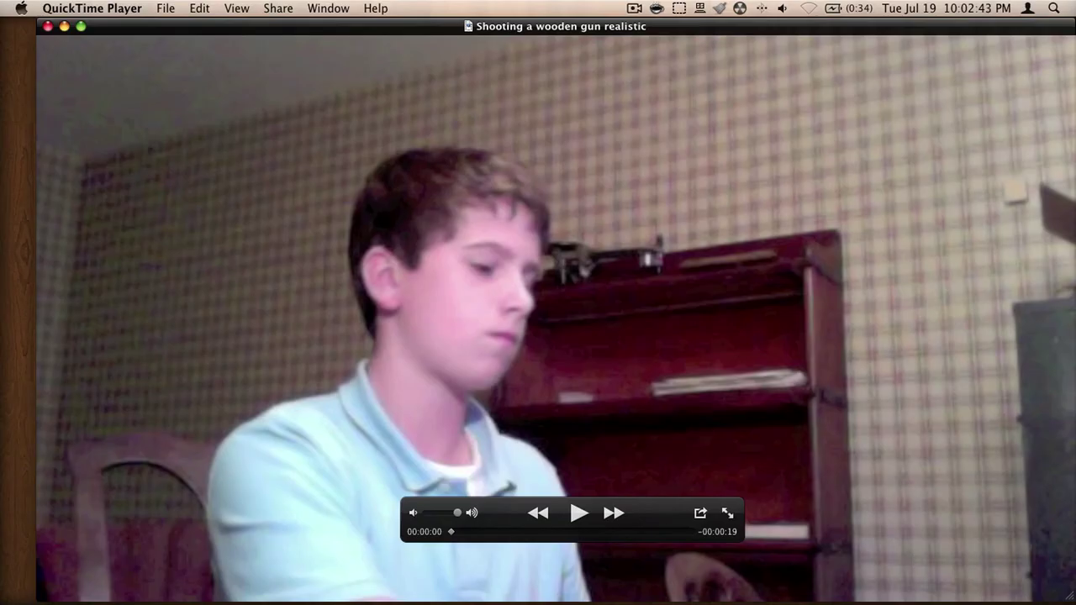
- Resize the player, watch the movie, replay from about 10 seconds, then close it
{"action": "left_click_drag", "start_coordinate": [1067, 599], "coordinate": [586, 383]}
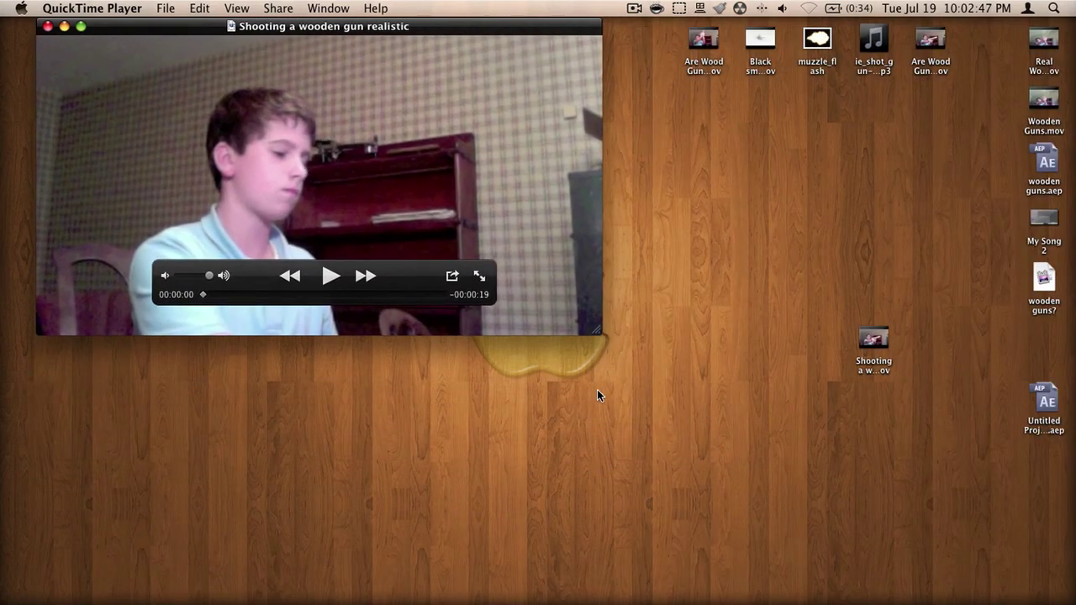
{"action": "left_click_drag", "start_coordinate": [225, 28], "coordinate": [451, 177]}
{"action": "left_click", "coordinate": [557, 426]}
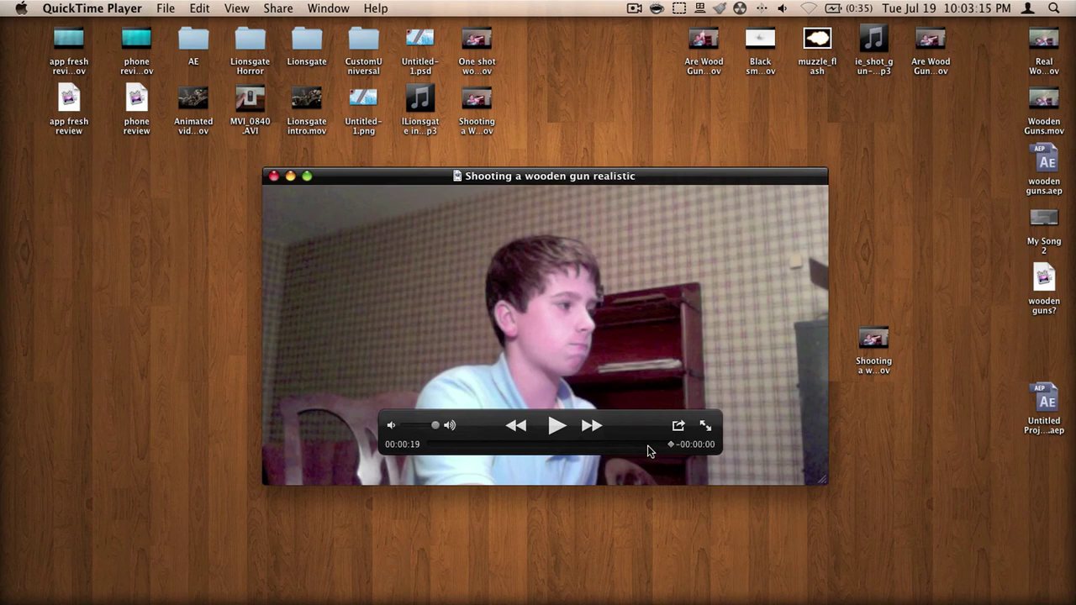
{"action": "left_click_drag", "start_coordinate": [644, 449], "coordinate": [521, 448]}
{"action": "key", "text": "space"}
{"action": "key", "text": "space"}
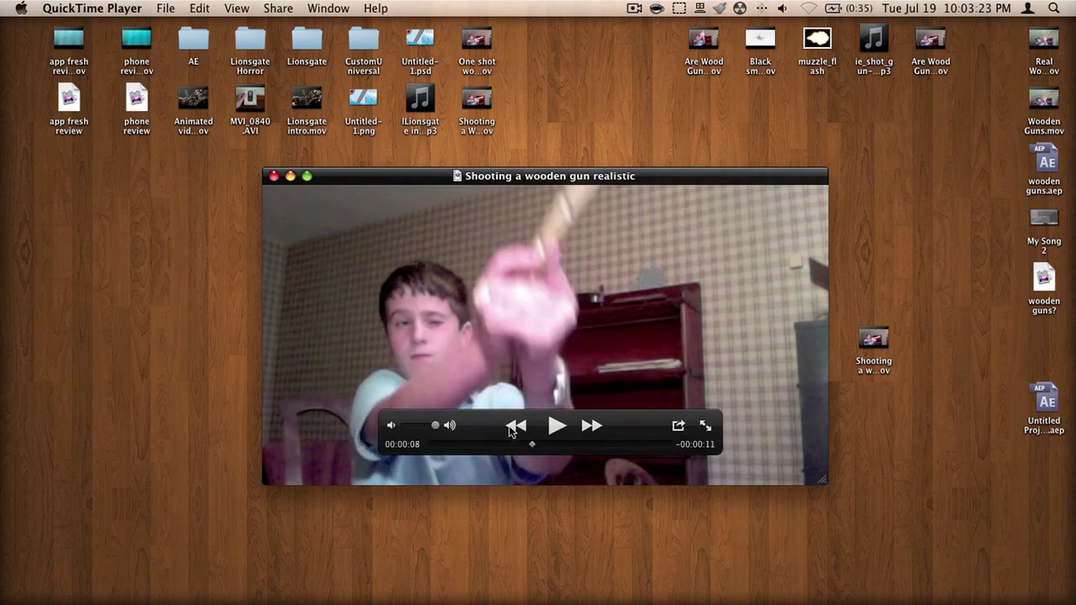
{"action": "left_click", "coordinate": [274, 175]}
{"action": "left_click_drag", "start_coordinate": [276, 185], "coordinate": [831, 530]}
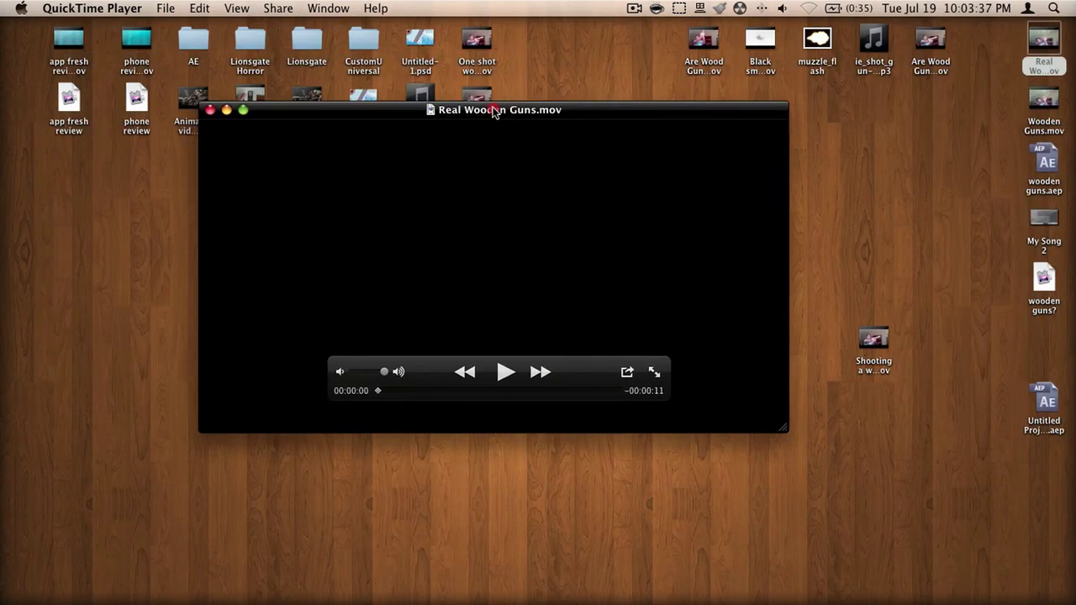
- Play Real Wooden Guns.mov in a smaller, moved window, then quit QuickTime Player
{"action": "left_click", "coordinate": [506, 371]}
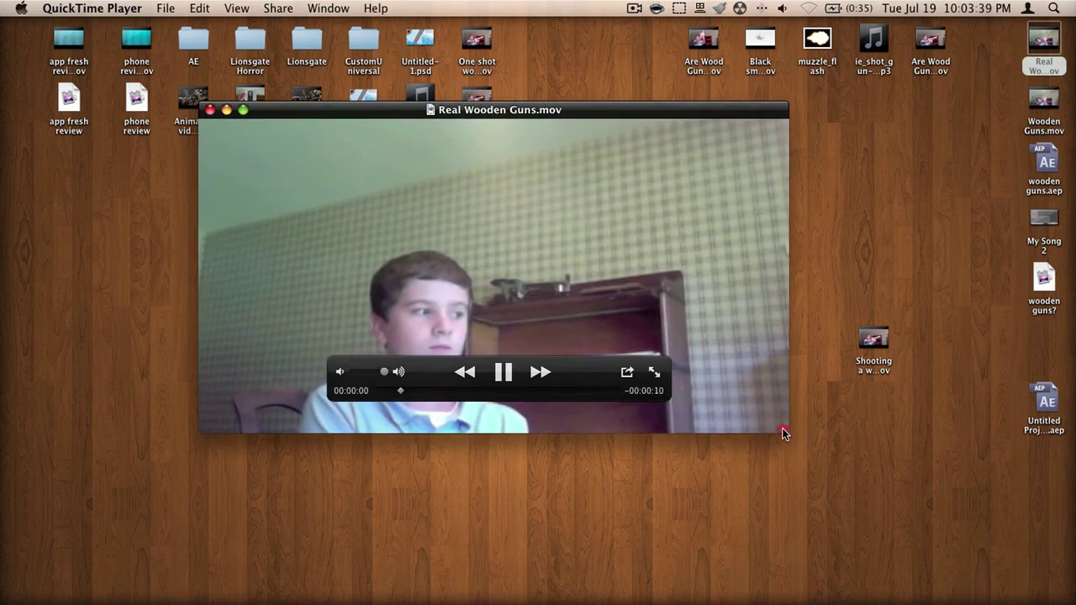
{"action": "left_click_drag", "start_coordinate": [777, 428], "coordinate": [641, 336]}
{"action": "left_click", "coordinate": [709, 357]}
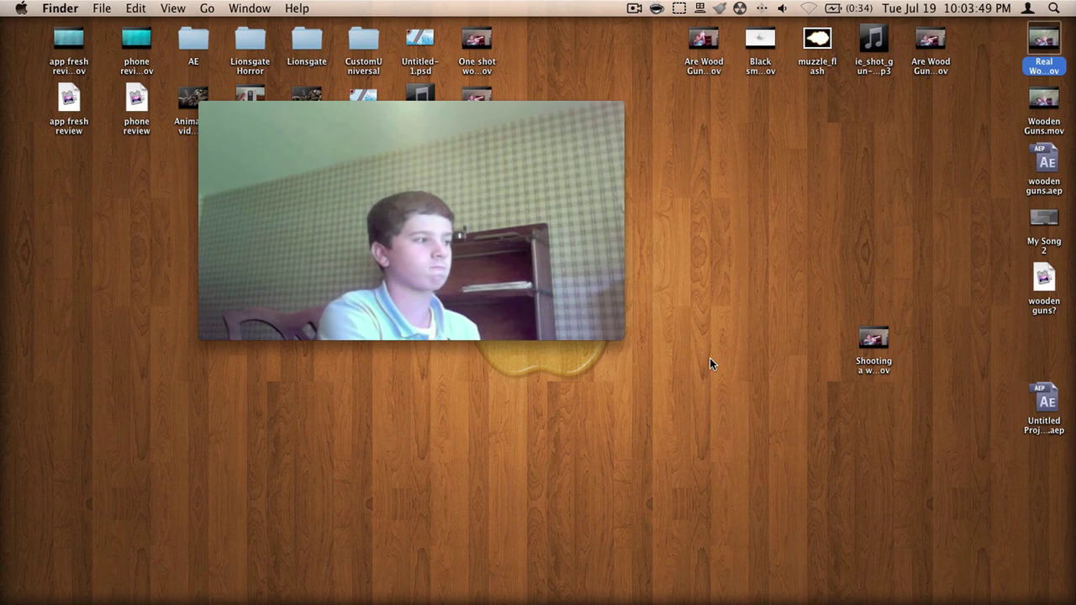
{"action": "left_click", "coordinate": [392, 217]}
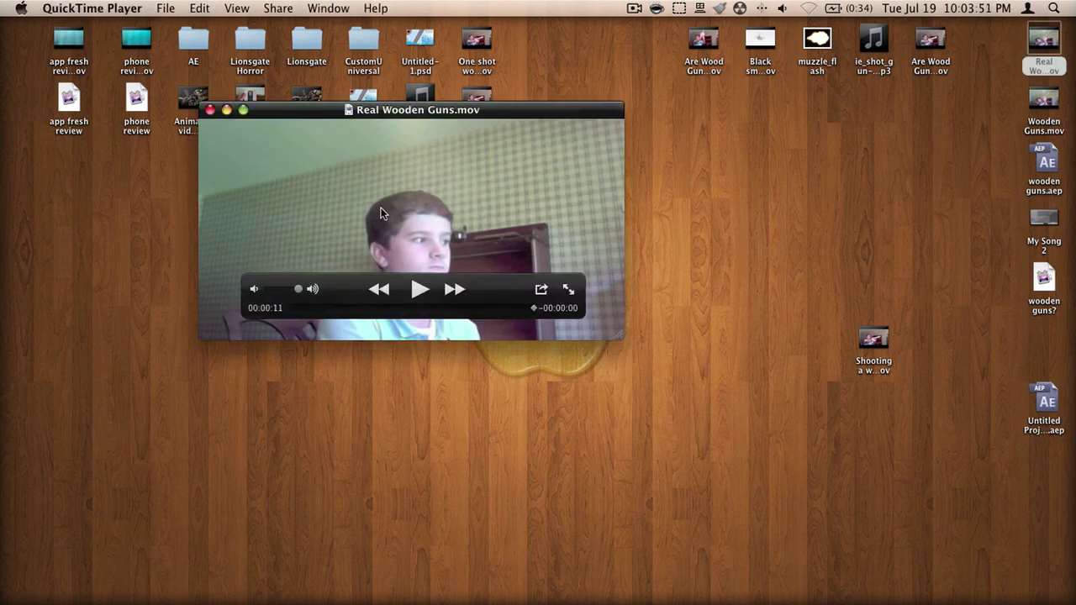
{"action": "left_click_drag", "start_coordinate": [306, 118], "coordinate": [338, 195]}
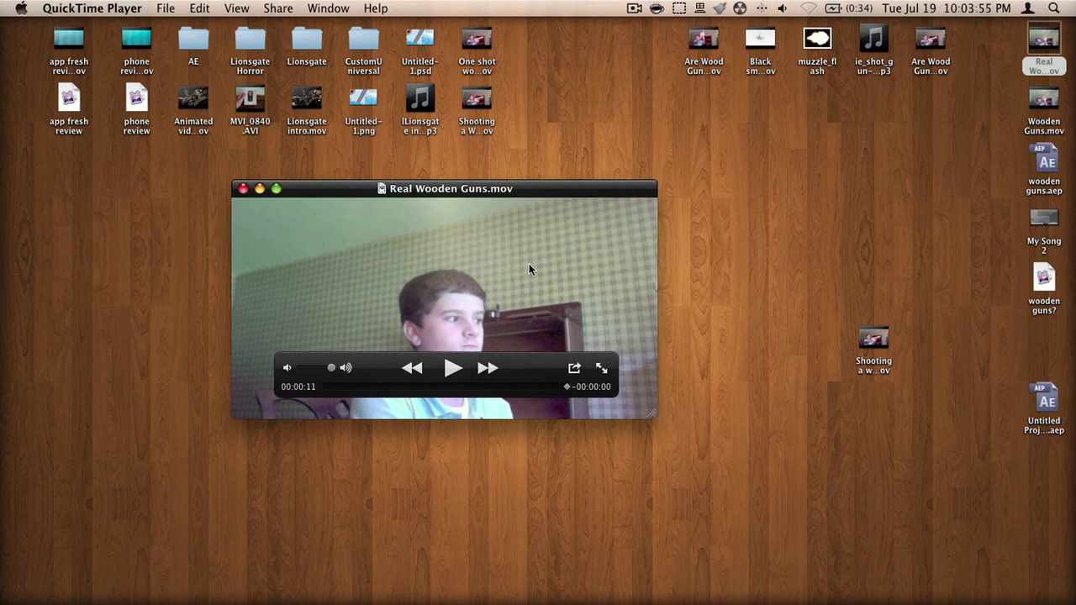
{"action": "key", "text": "super+q"}
{"action": "left_click_drag", "start_coordinate": [643, 190], "coordinate": [623, 217]}
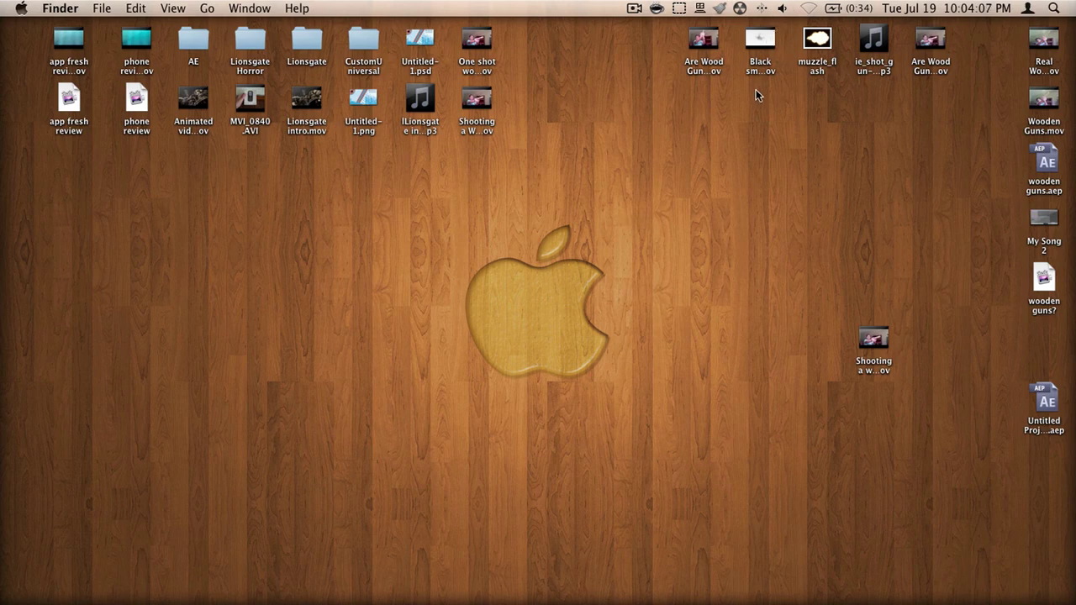
{"action": "left_click", "coordinate": [759, 43]}
{"action": "left_click", "coordinate": [821, 42]}
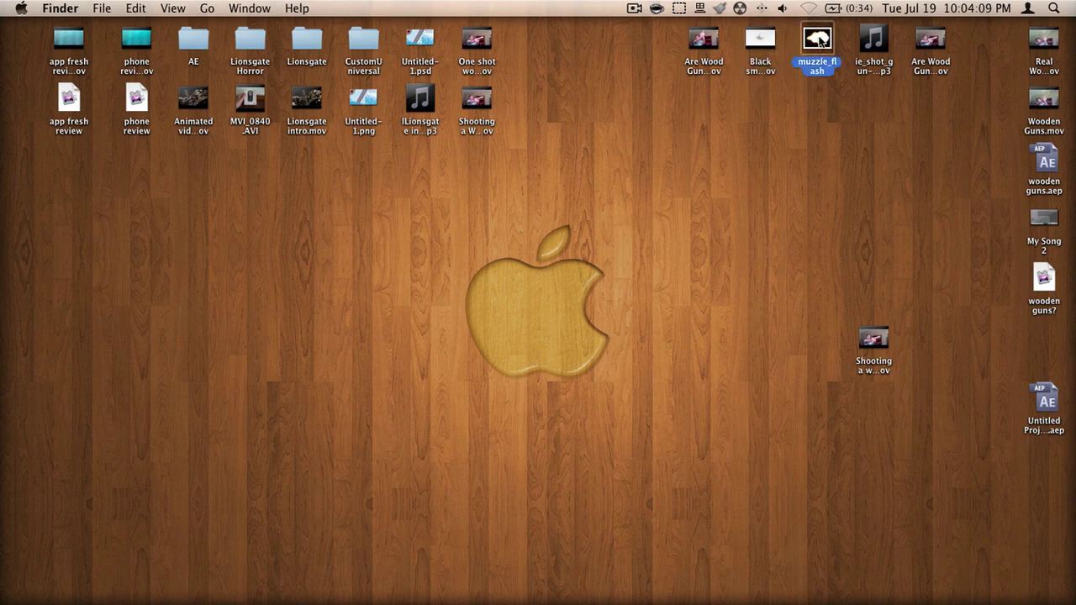
{"action": "left_click", "coordinate": [879, 43]}
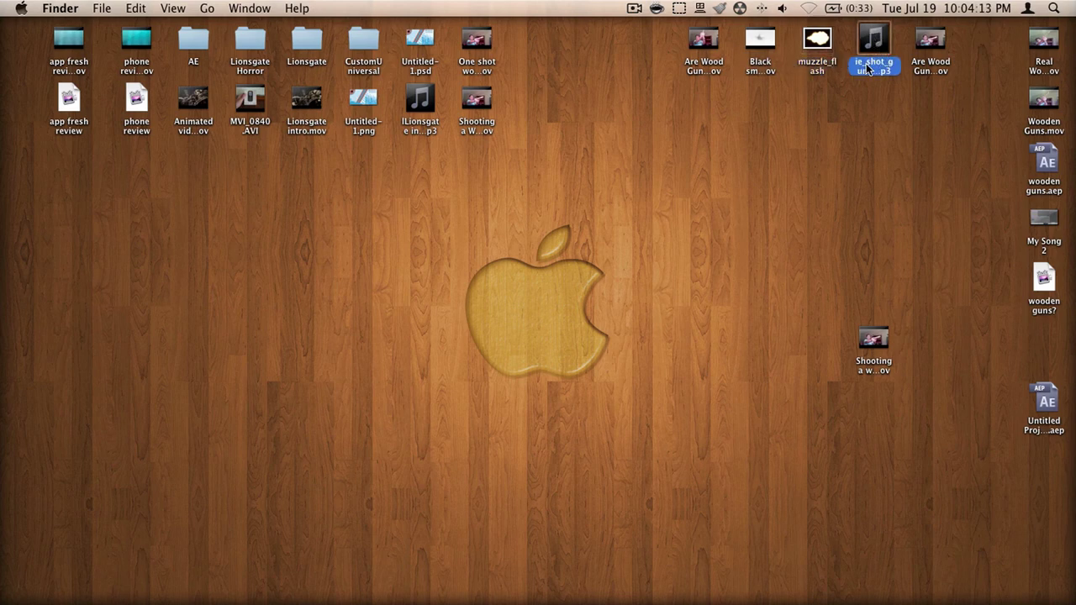
{"action": "left_click_drag", "start_coordinate": [831, 155], "coordinate": [26, 510]}
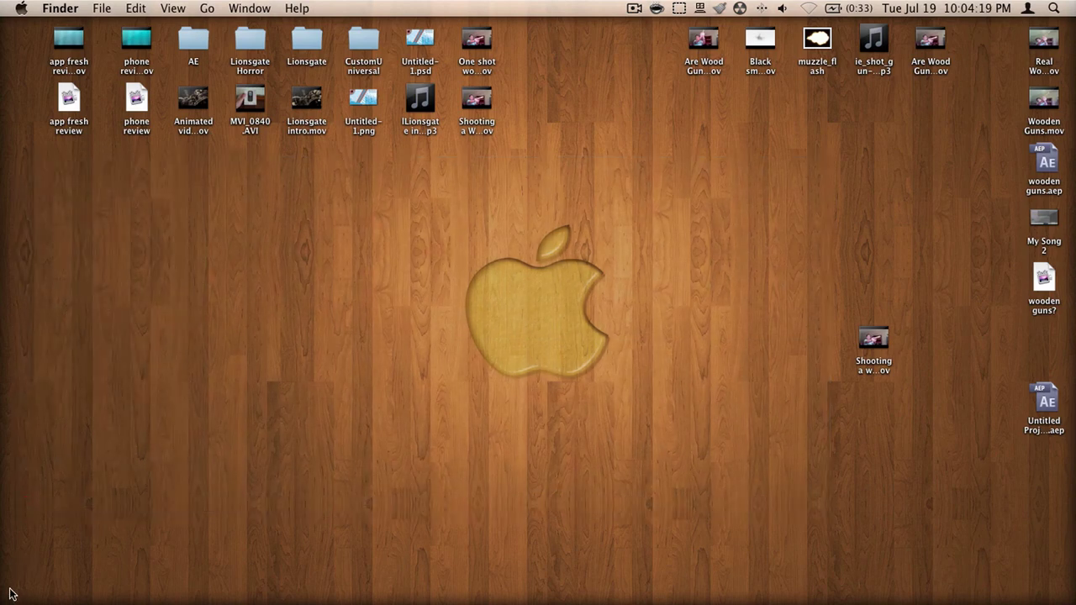